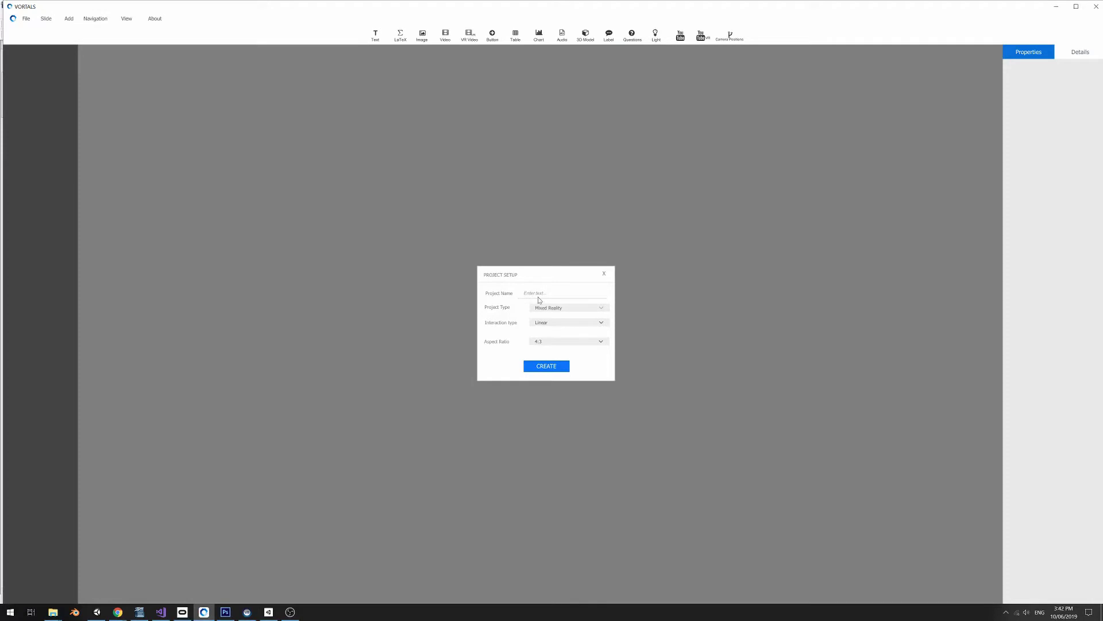
Step: Name the new project MYNEWPROJECT and set its aspect ratio to 16:9
type("MYNEWPROJECT")
left_click(550, 343)
left_click(546, 361)
Step: Create the MYNEWPROJECT project and make its first slide a 2D slide
left_click(539, 368)
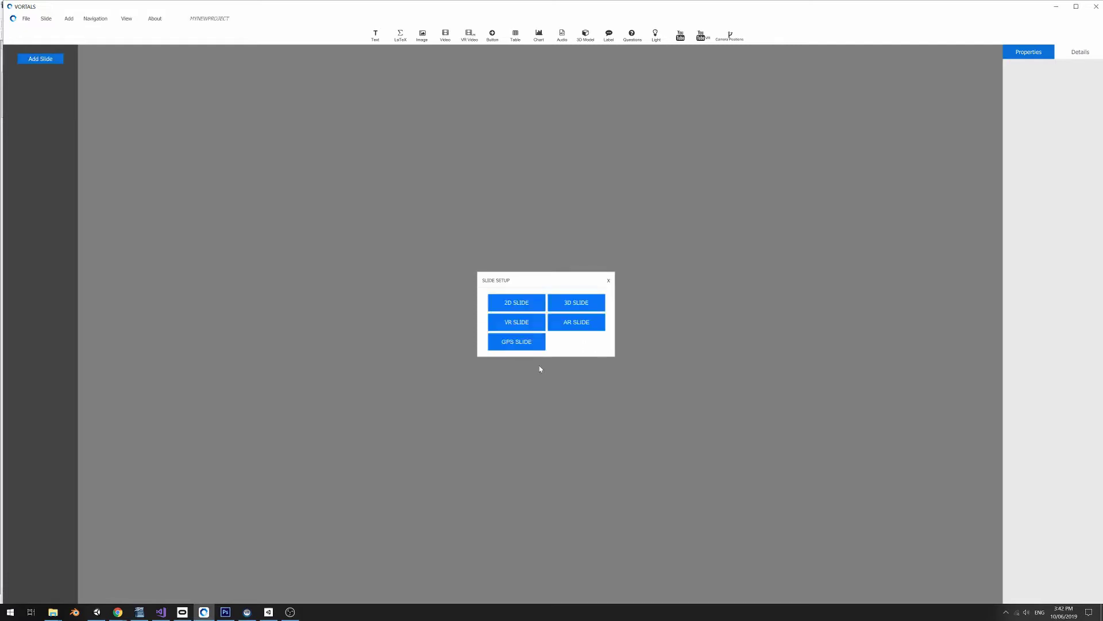
left_click(512, 305)
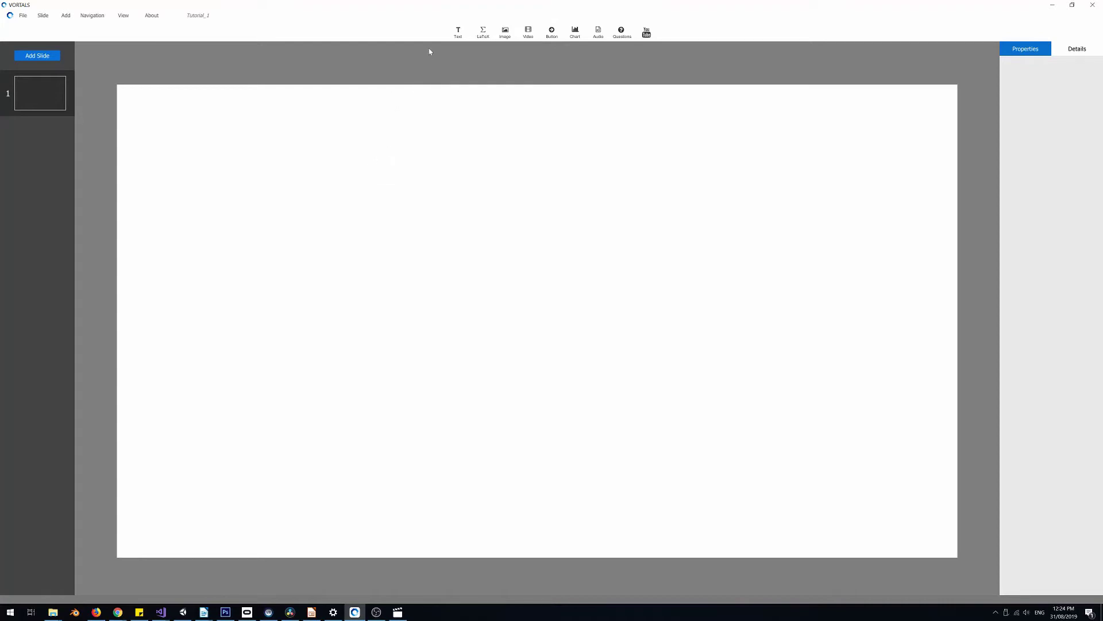
Step: Add a text box reading 'Dinosaurs' to the slide
left_click(458, 33)
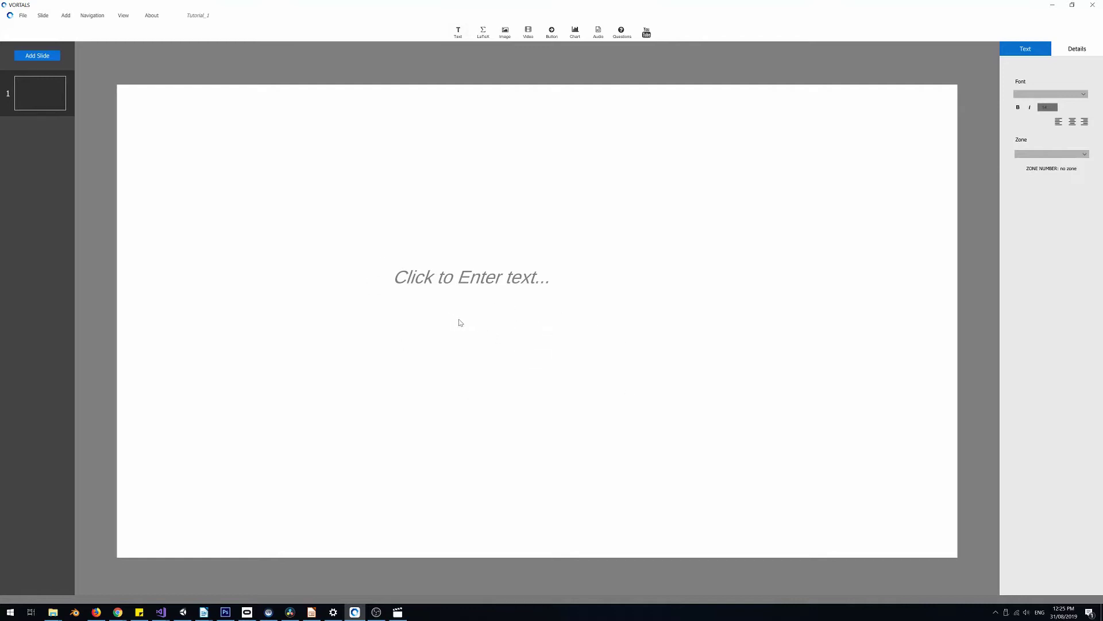
left_click(428, 289)
type("Dinosaurs")
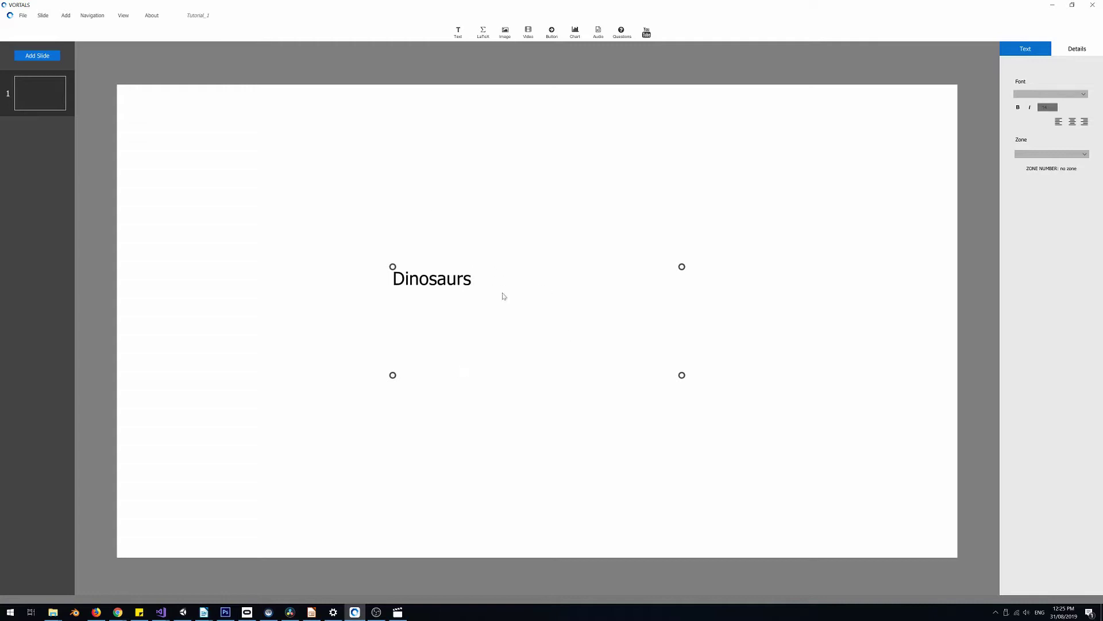
Step: Move the Dinosaurs text box around the slide and shrink it
left_click(490, 247)
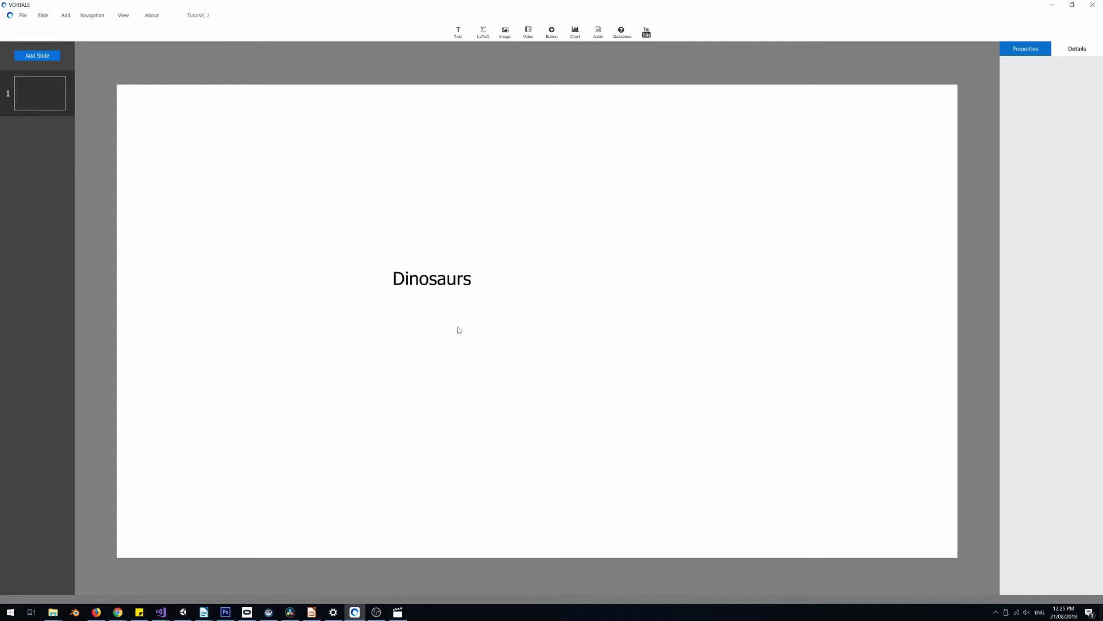
left_click_drag(459, 330, 424, 219)
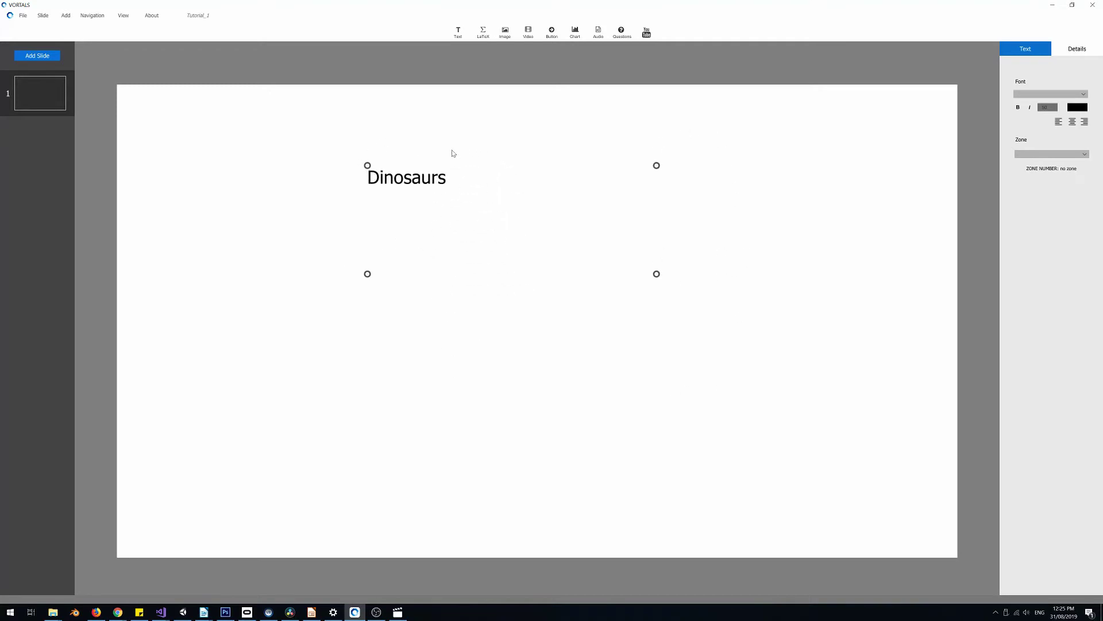
left_click(453, 154)
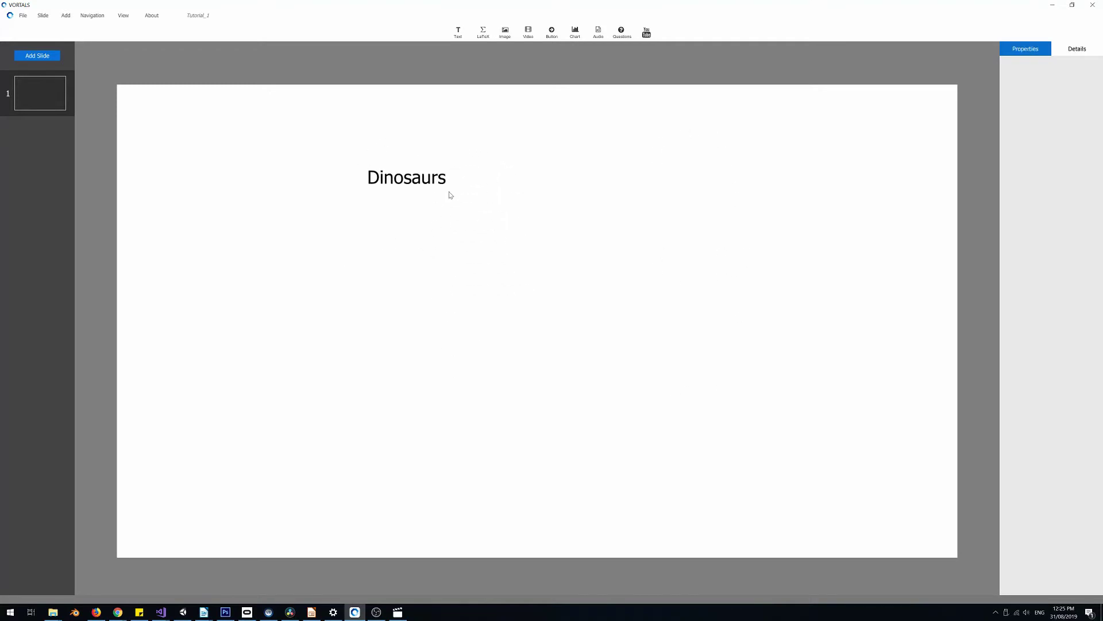
left_click(450, 195)
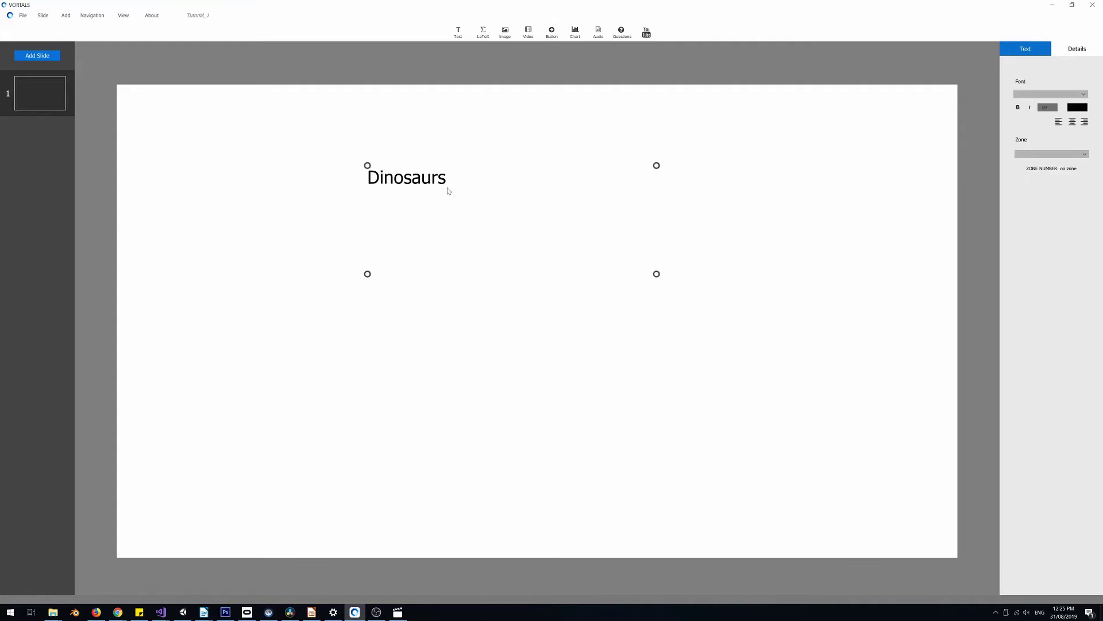
left_click(461, 183)
left_click(461, 185)
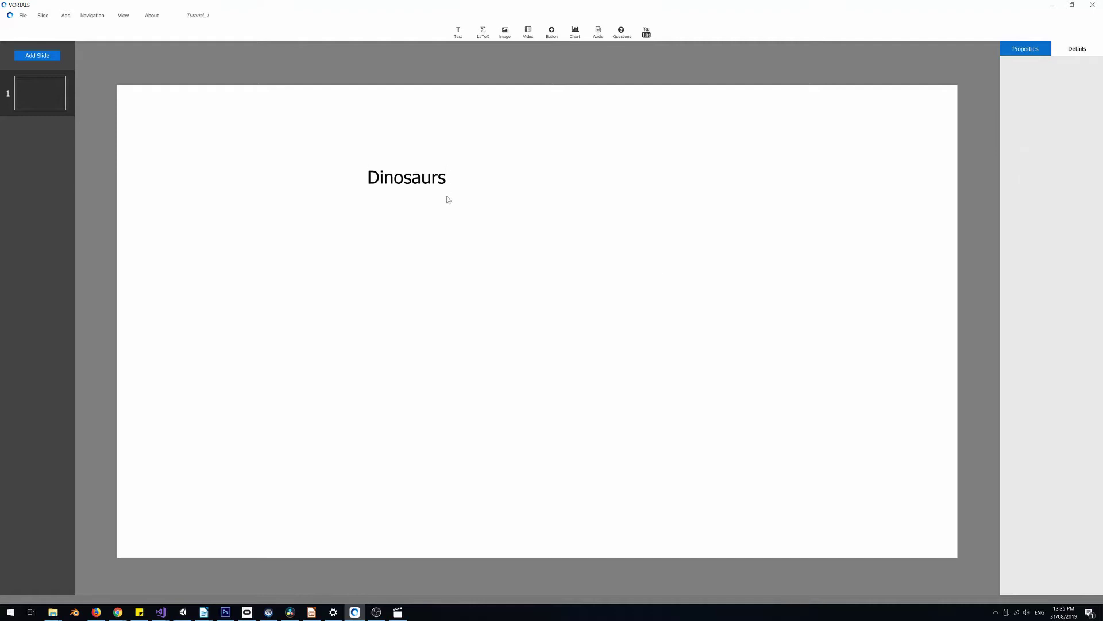
left_click_drag(448, 197, 449, 191)
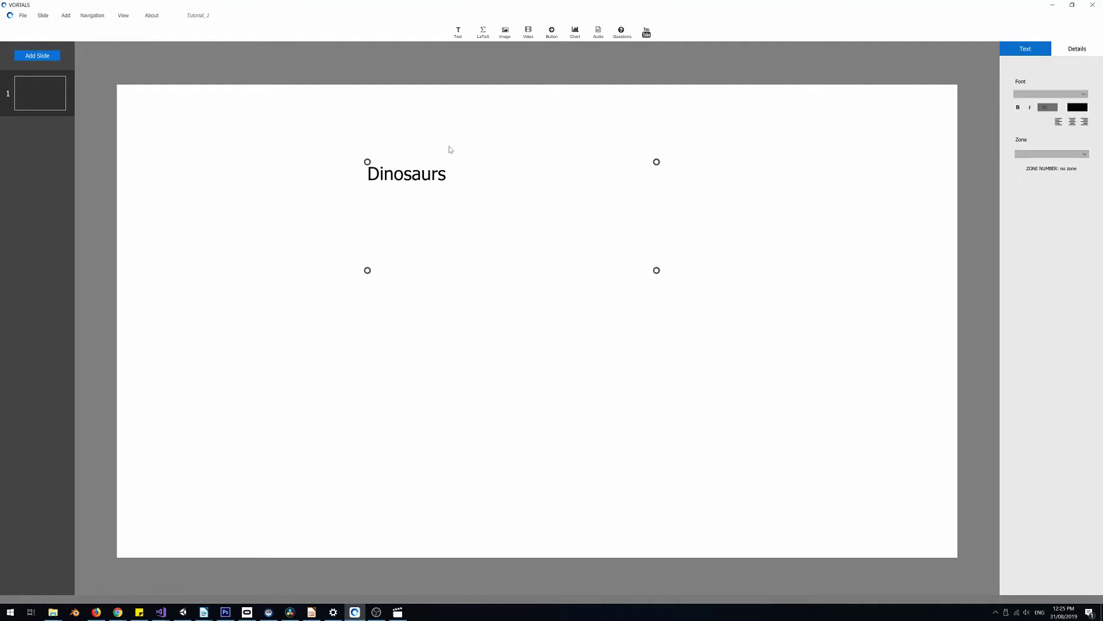
left_click(450, 152)
left_click(453, 198)
left_click_drag(453, 197, 480, 264)
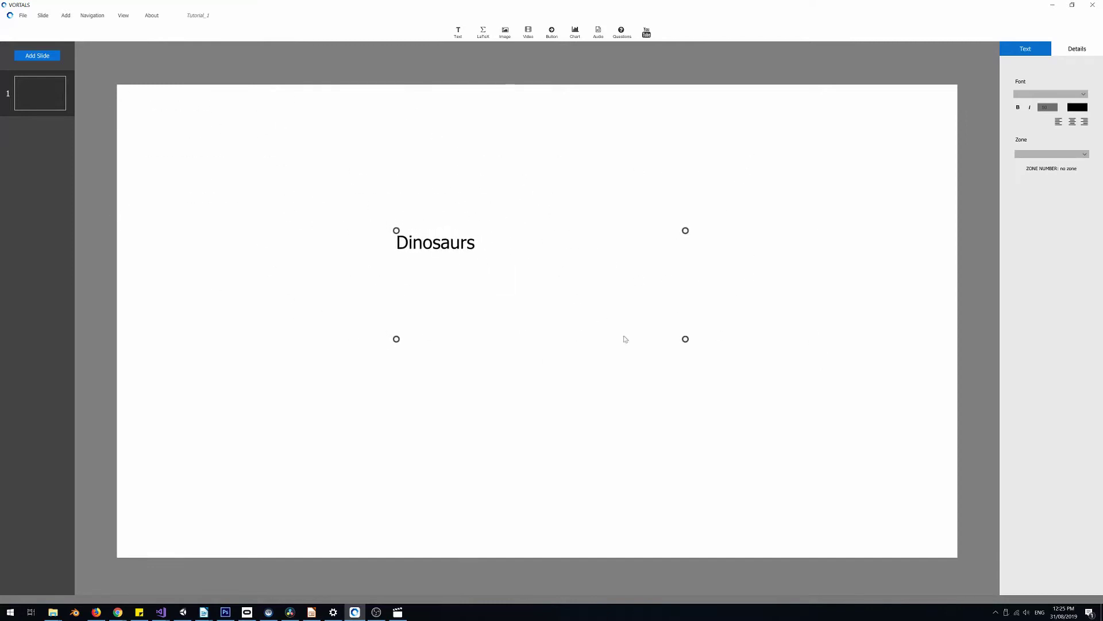
left_click_drag(685, 338, 499, 274)
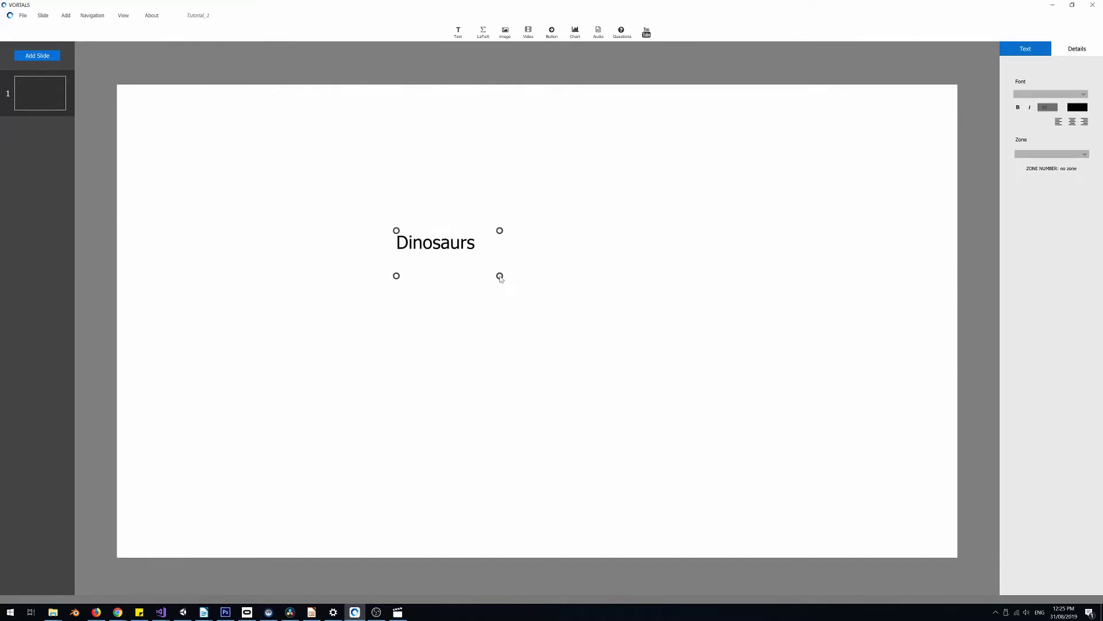
Step: Move the Dinosaurs text box up near the top of the slide
left_click(448, 218)
left_click(463, 246)
left_click(462, 262)
left_click_drag(462, 259, 425, 264)
left_click(460, 254)
left_click(475, 184)
left_click(462, 262)
left_click(469, 204)
left_click_drag(439, 273, 676, 162)
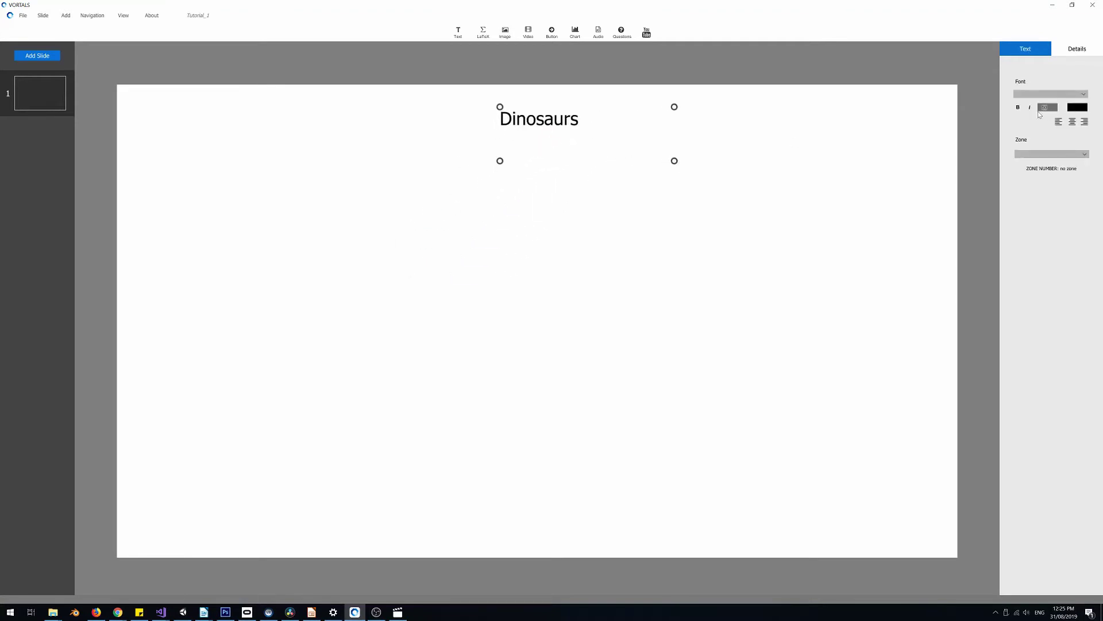
Step: Set the Dinosaurs title font size to 100 and centre it at the top
type("100")
key("Return")
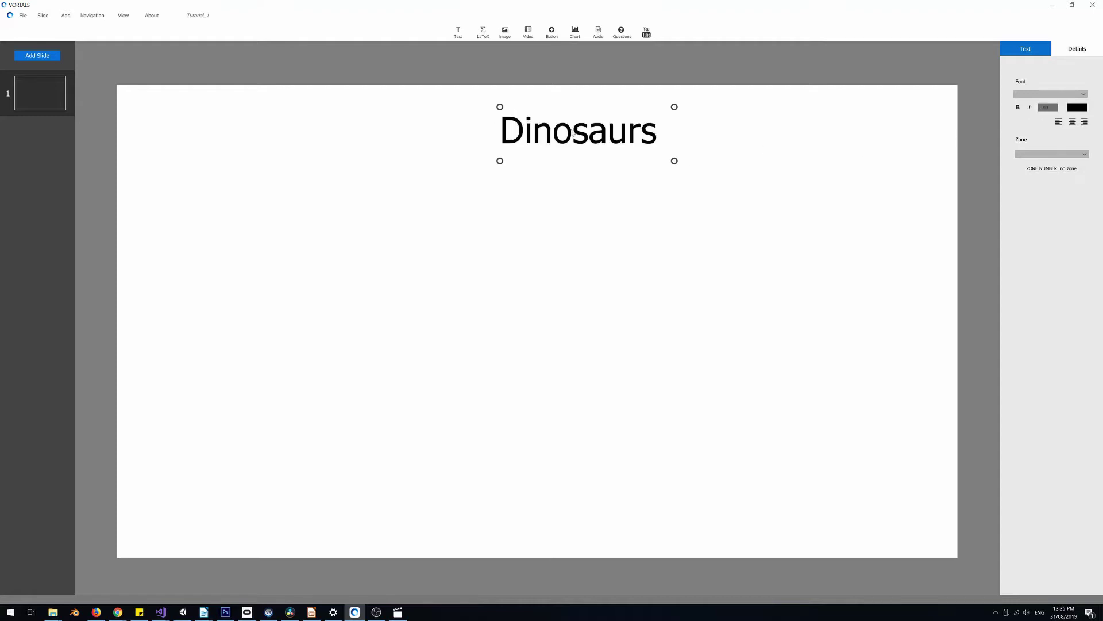
left_click_drag(574, 131, 524, 123)
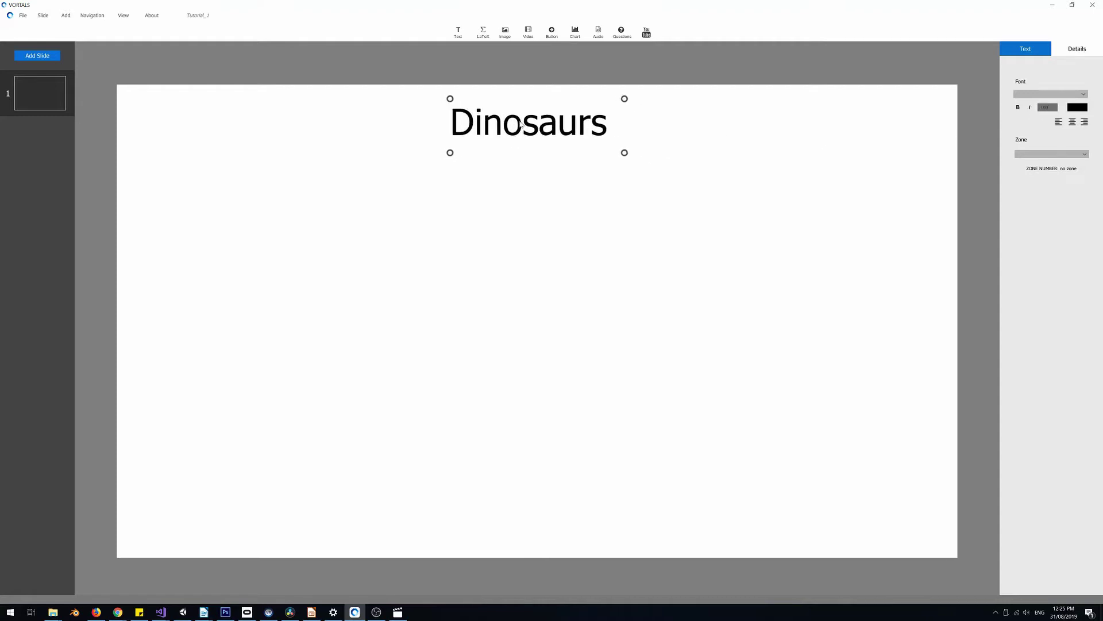
left_click(718, 183)
left_click(505, 32)
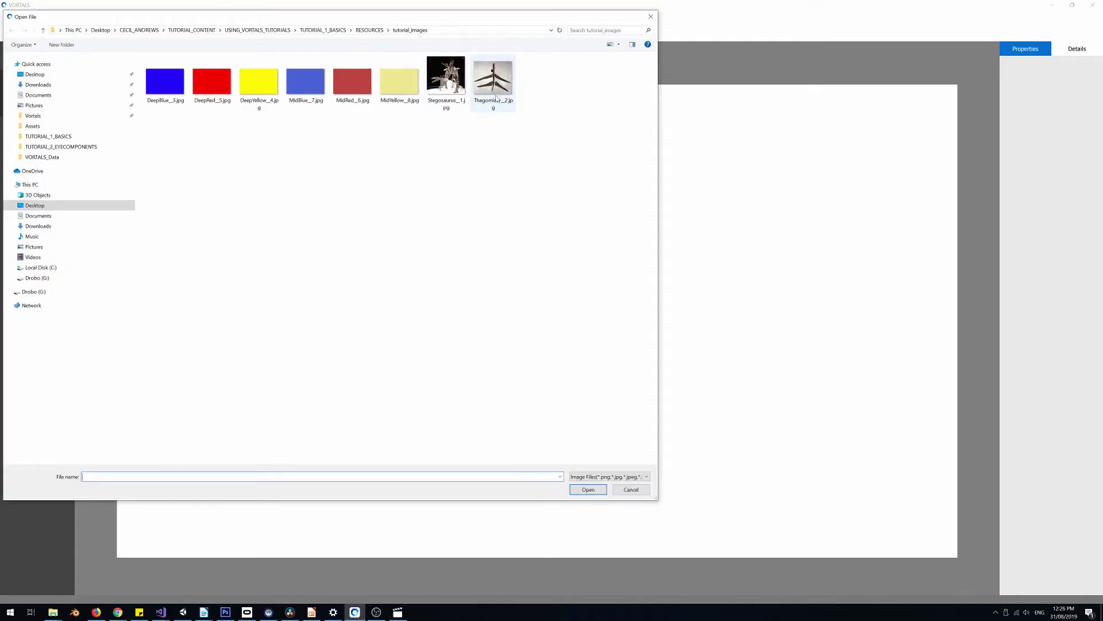
Step: Insert Stegosaurus1.jpg and enlarge it beneath the Dinosaurs title
left_click(450, 98)
left_click(588, 490)
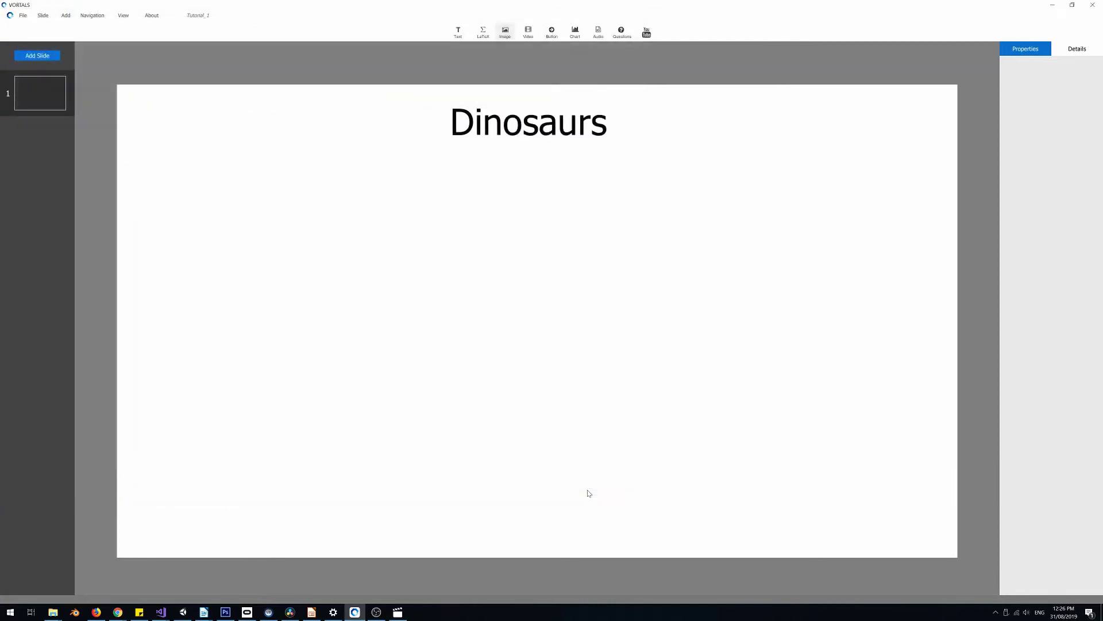
left_click_drag(628, 409, 662, 473)
left_click_drag(541, 356, 556, 354)
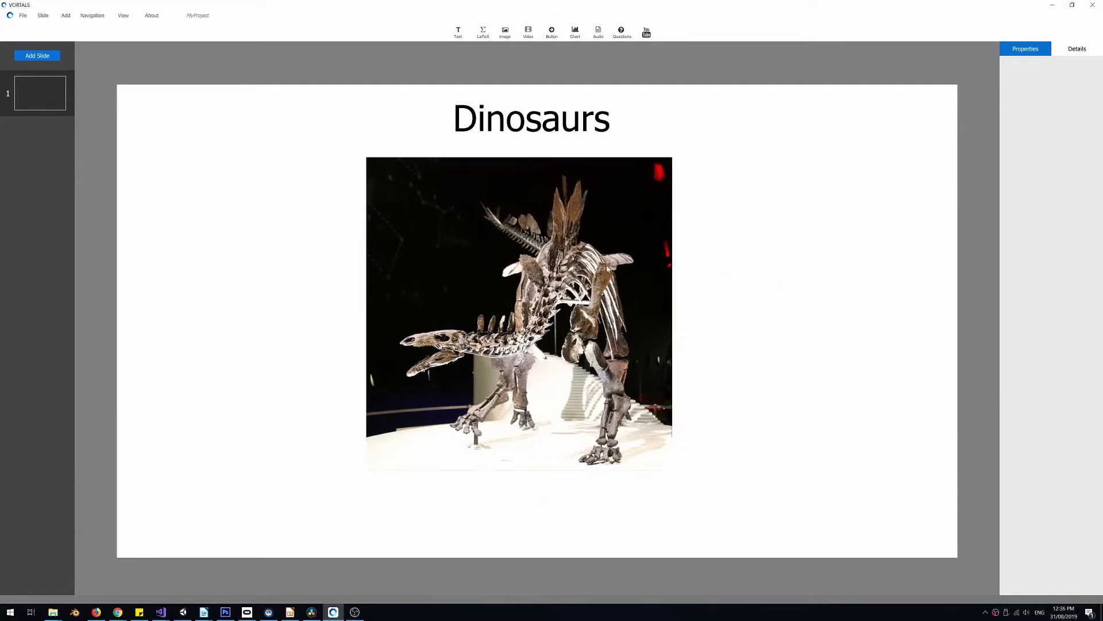
left_click(608, 268)
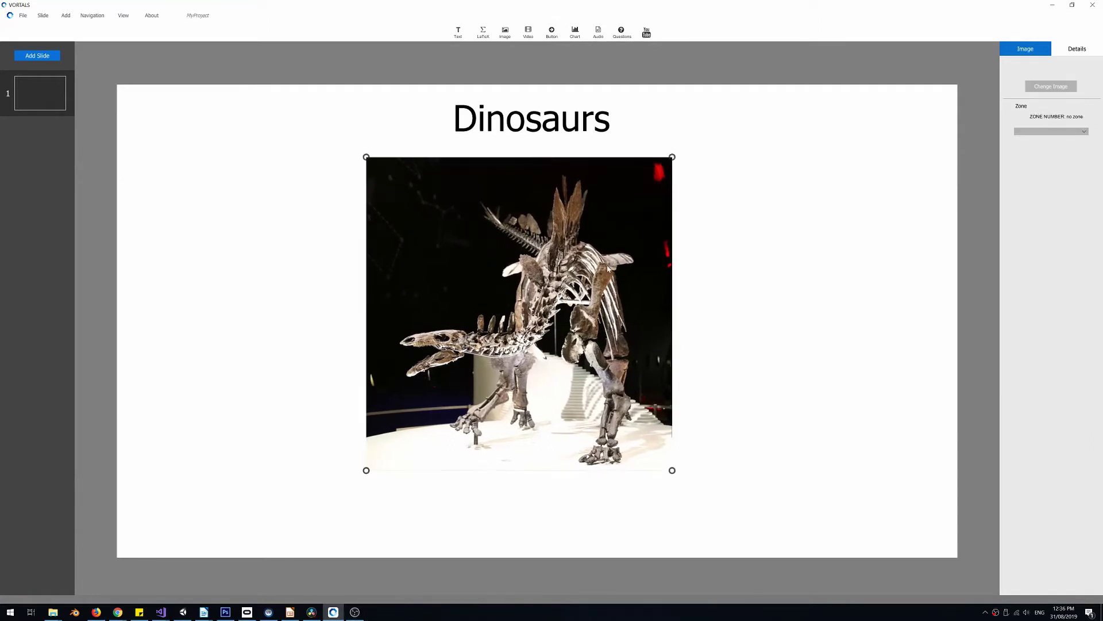
Step: Add a 2D slide with The THAGOMIZER! title, tail-spike photo and body paragraph
left_click(39, 55)
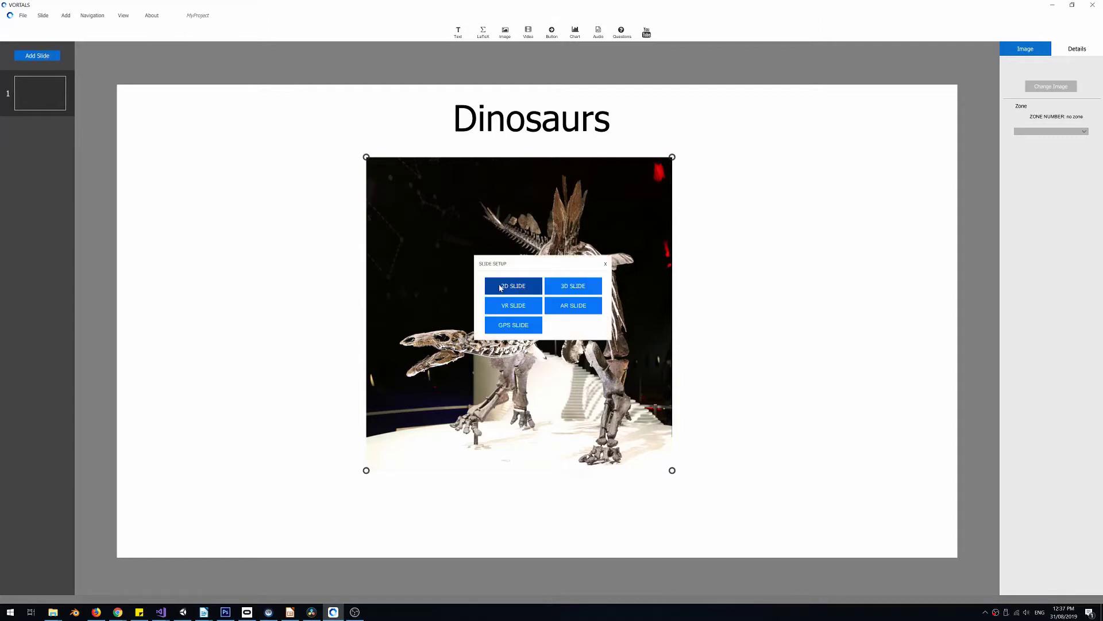
left_click(500, 286)
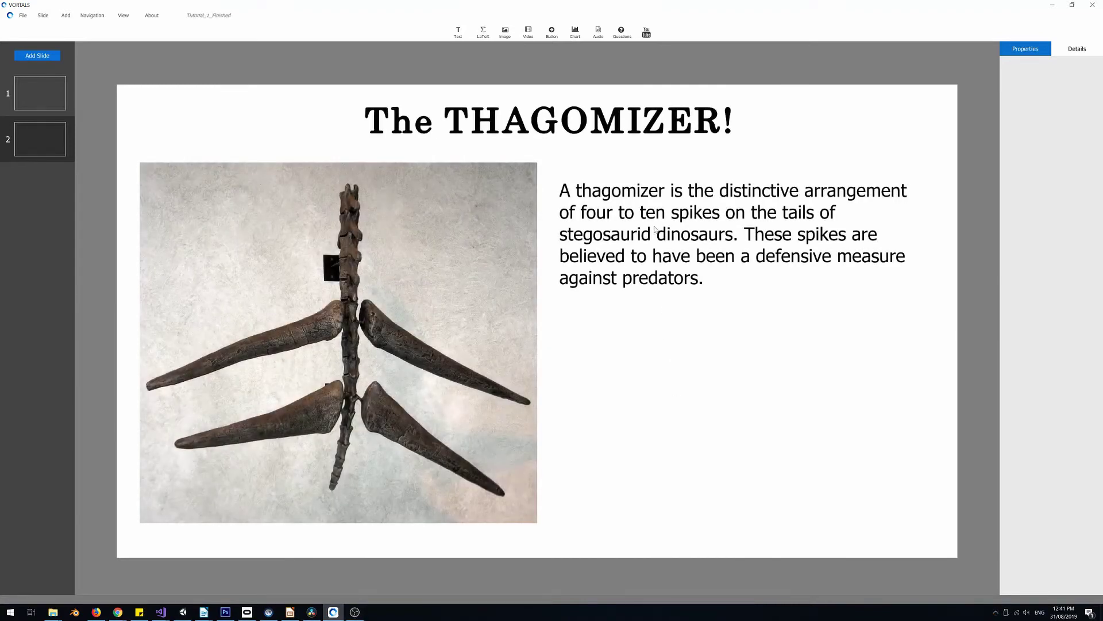
left_click(655, 230)
left_click(553, 135)
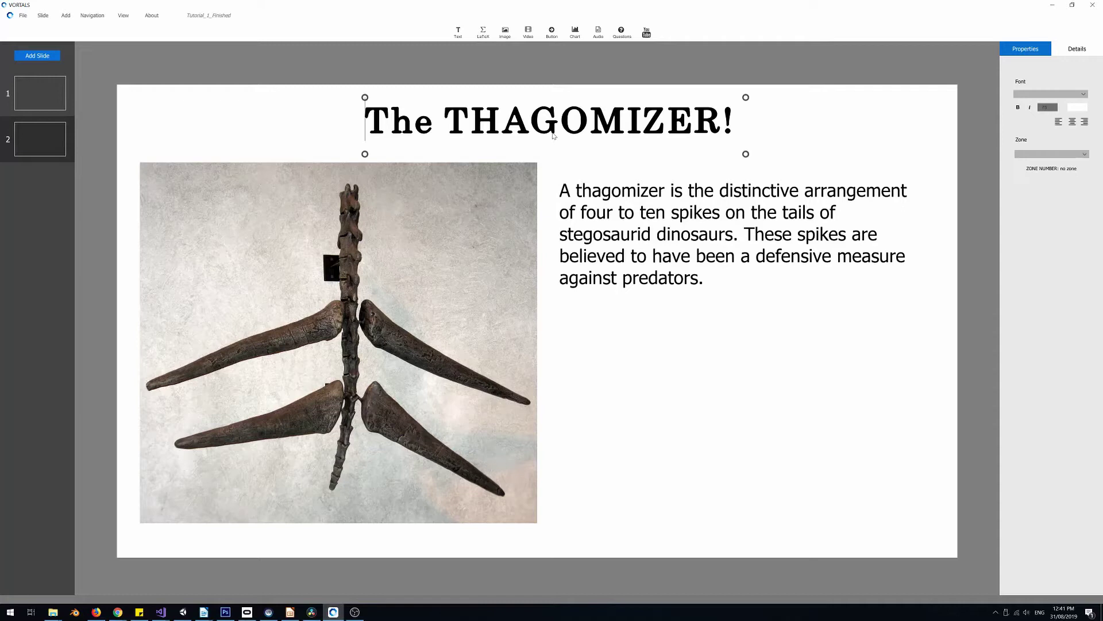
left_click(376, 264)
left_click(611, 225)
left_click(505, 121)
left_click(360, 265)
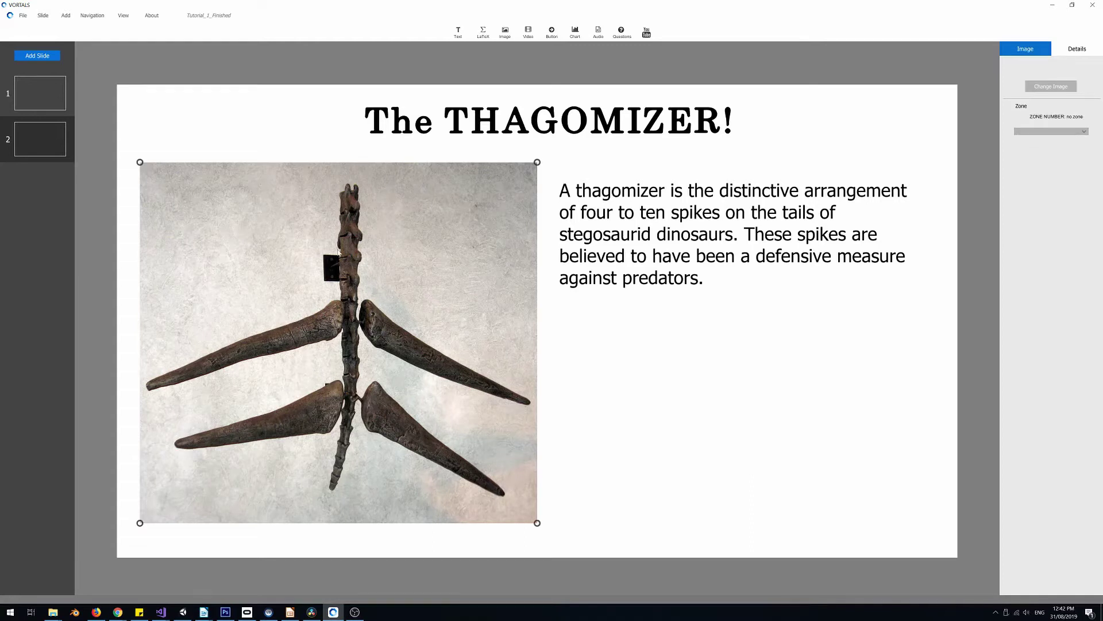
Step: Add another slide and make it a VR slide with an empty 3D grid
left_click(37, 56)
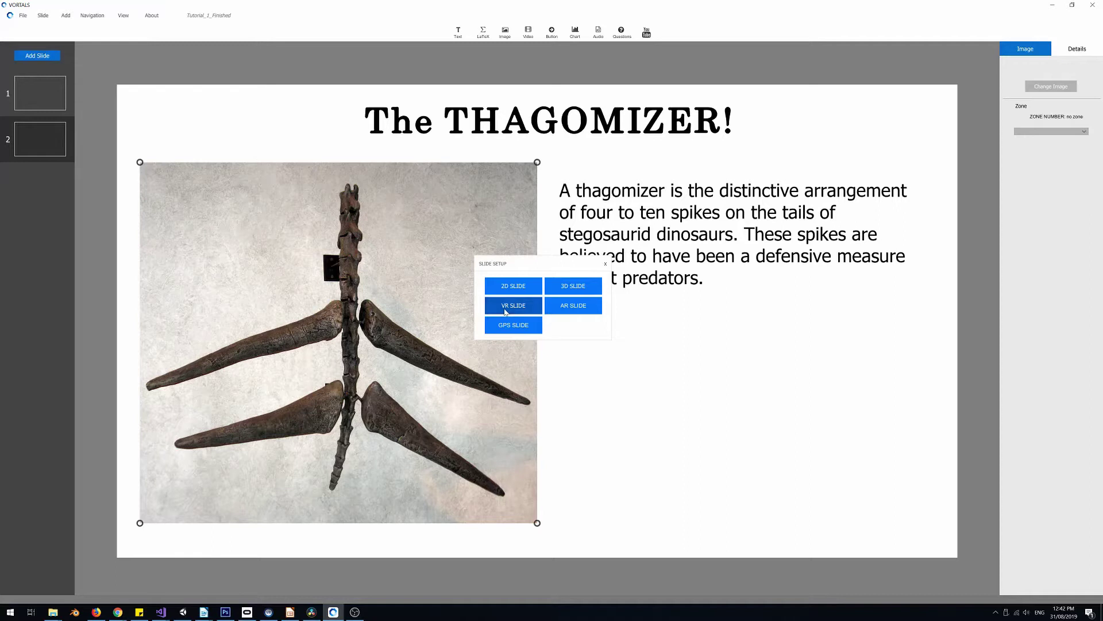
left_click(504, 308)
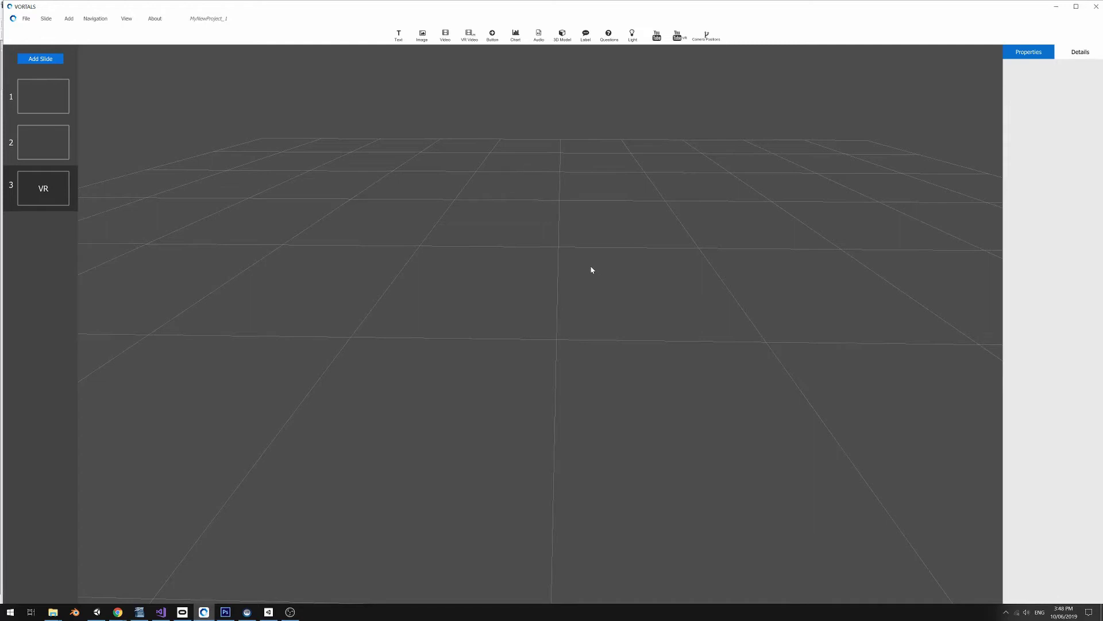
middle_click_drag(592, 271, 574, 381)
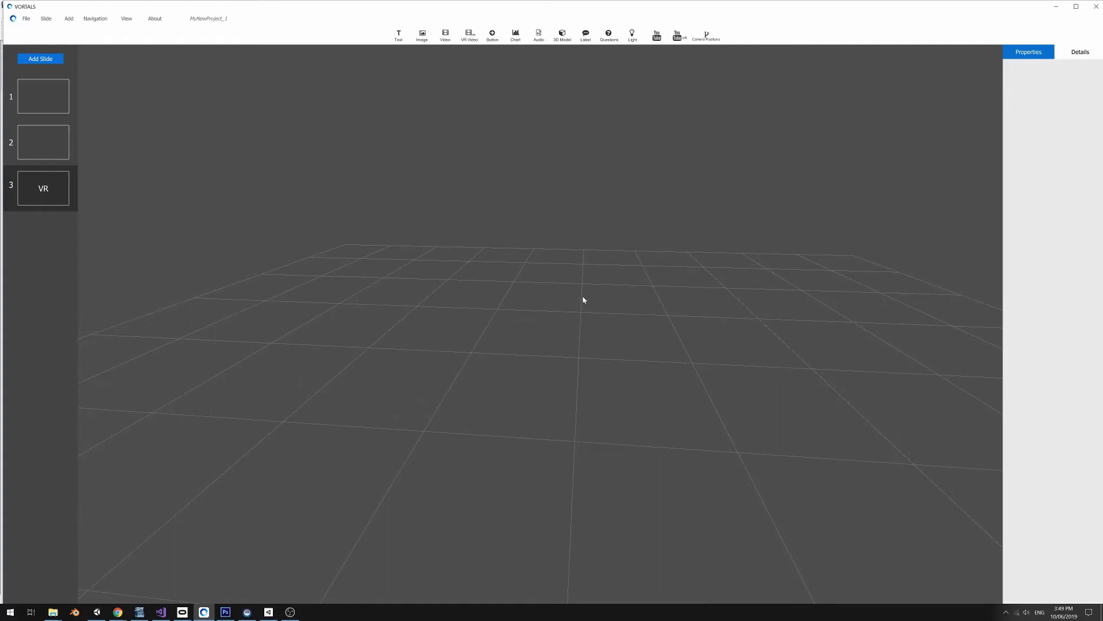
middle_click_drag(584, 299, 516, 138)
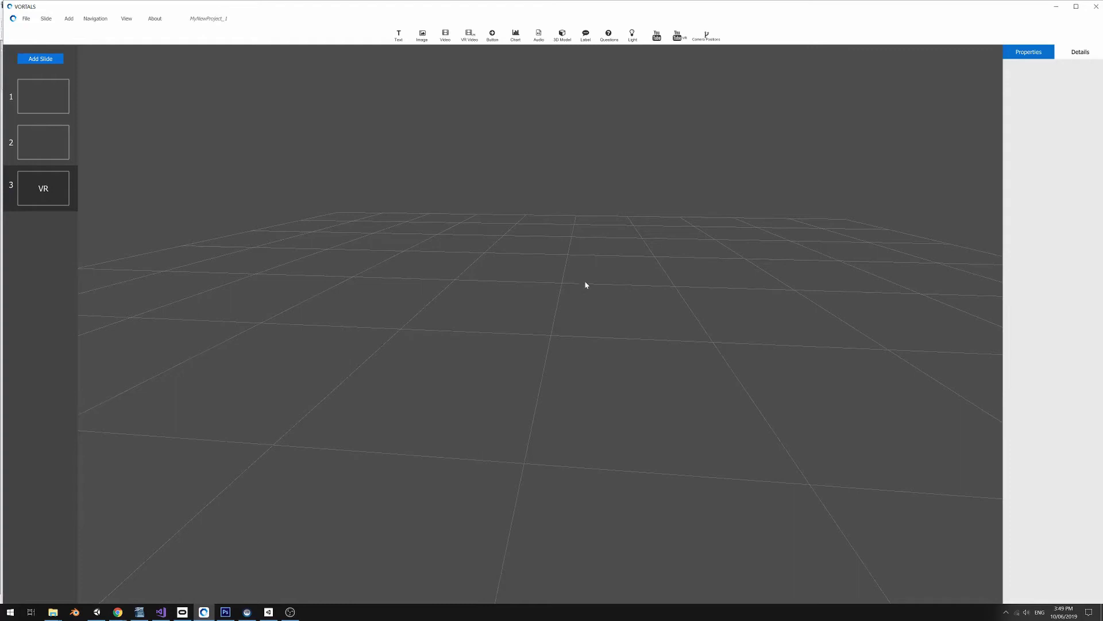
middle_click_drag(586, 286, 446, 288)
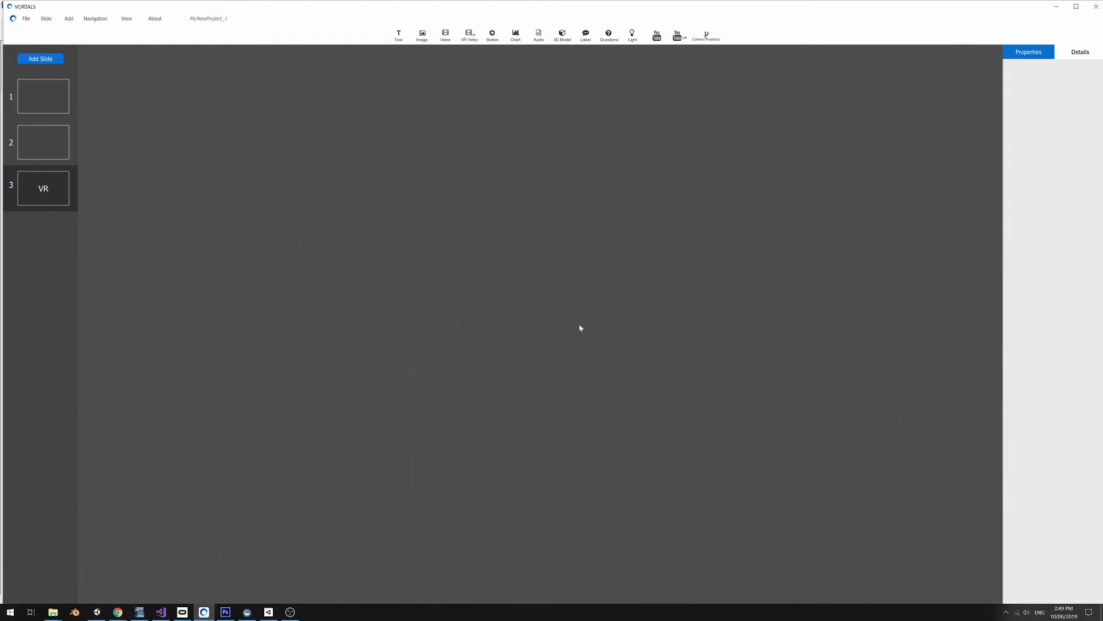
middle_click_drag(339, 327, 747, 306)
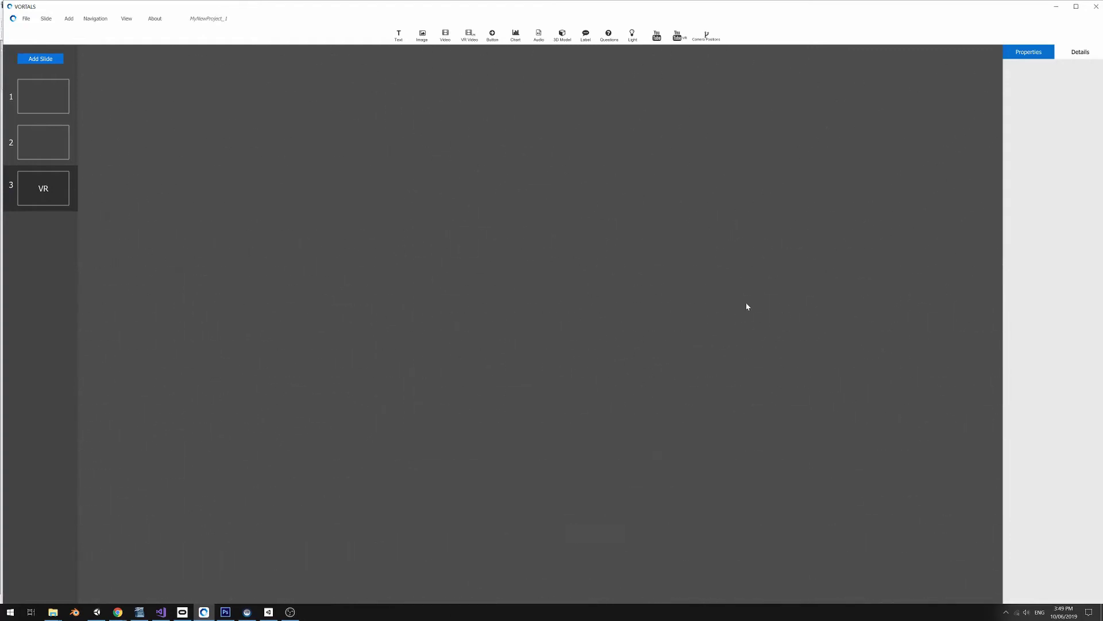
Step: Switch the VR viewport to Free Camera and fly forward over the floor grid
right_click(519, 285)
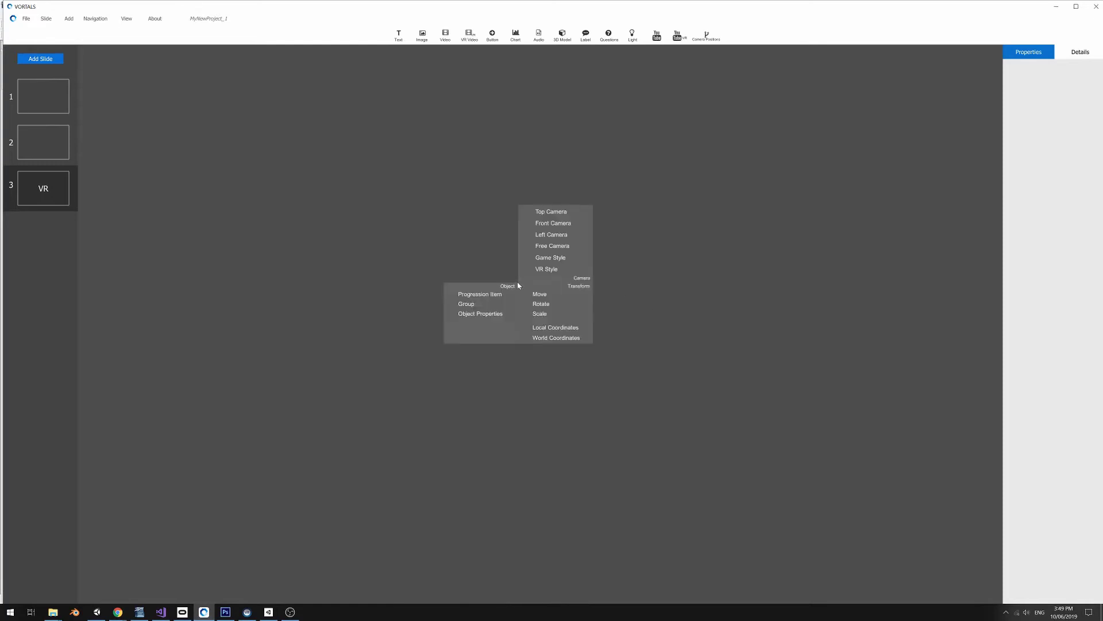
left_click(545, 247)
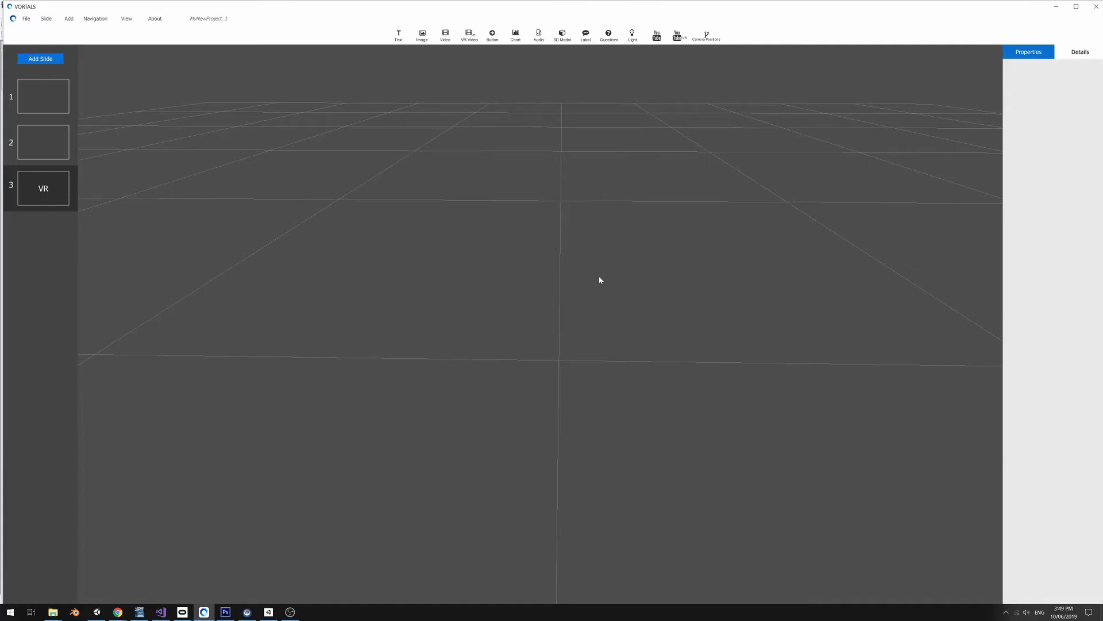
key("w")
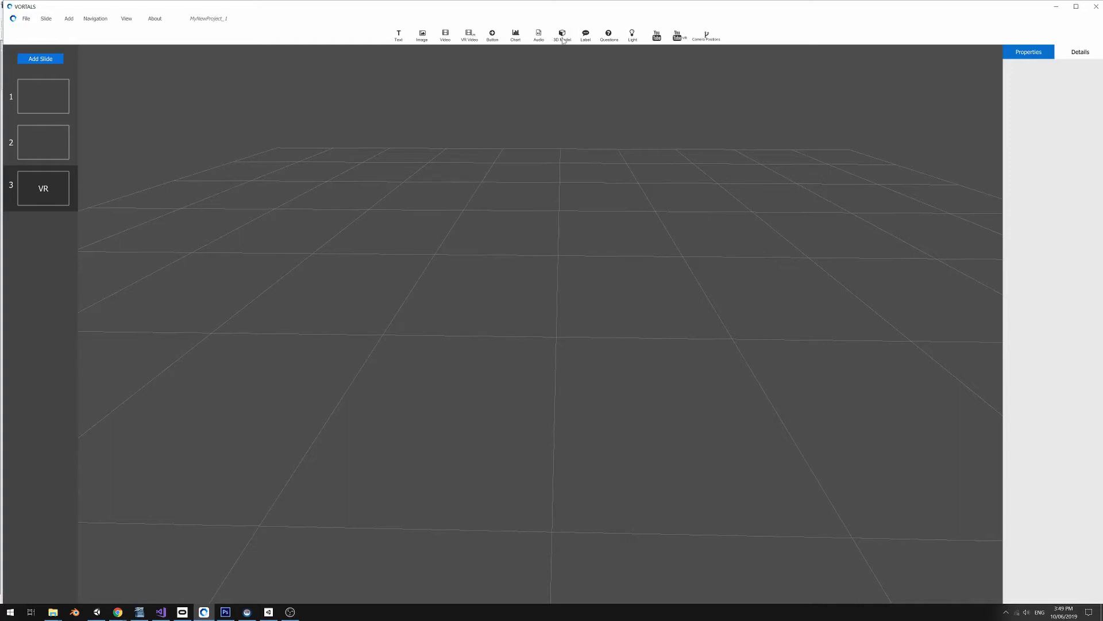
Step: Import STEGOSAURUS_90k.fbx from TUTORIAL_ONE > 3dModel and orbit around the model
left_click(562, 36)
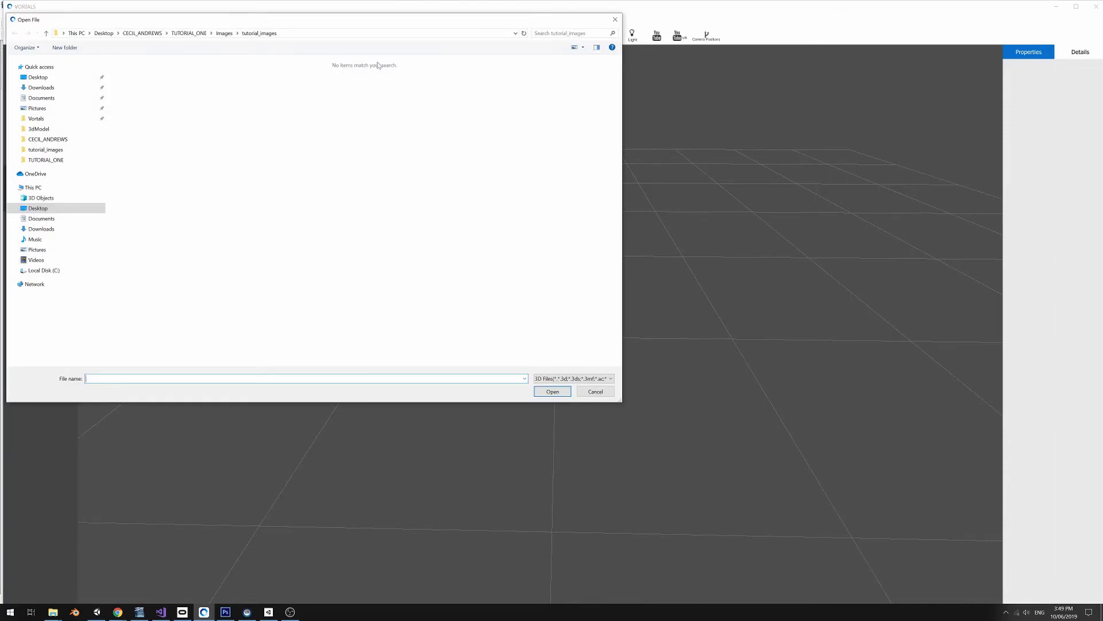
left_click(189, 33)
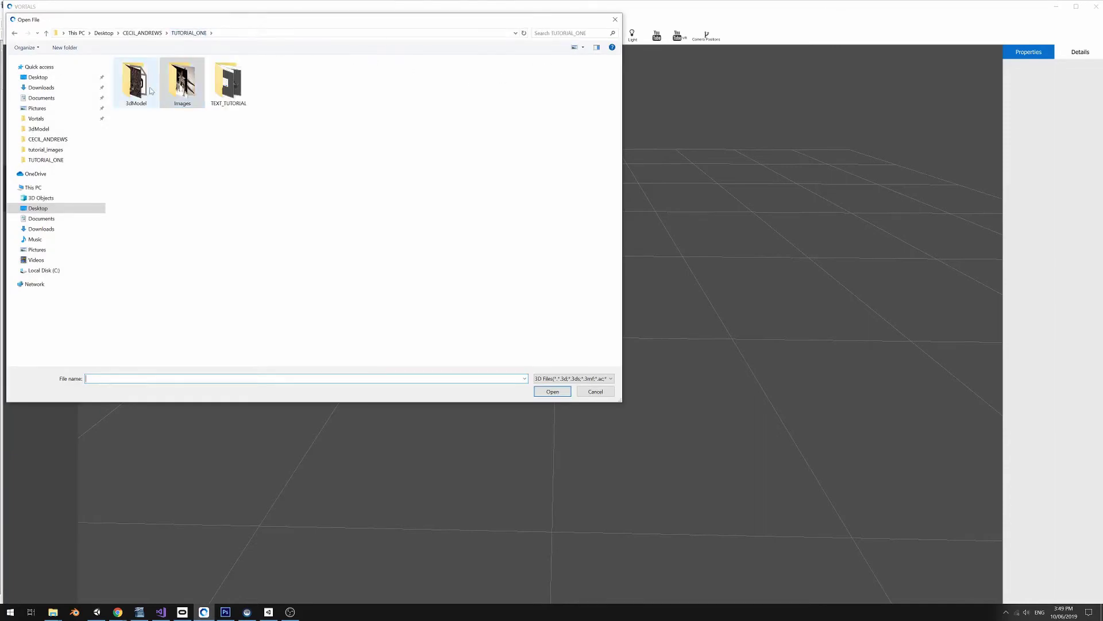
double_click(143, 94)
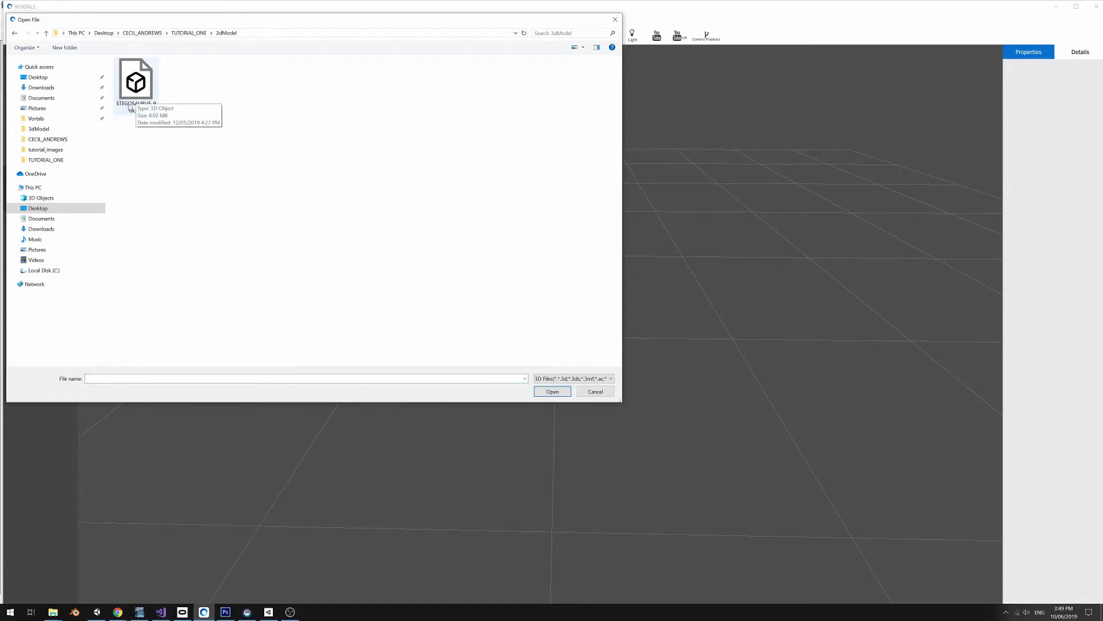
left_click(140, 88)
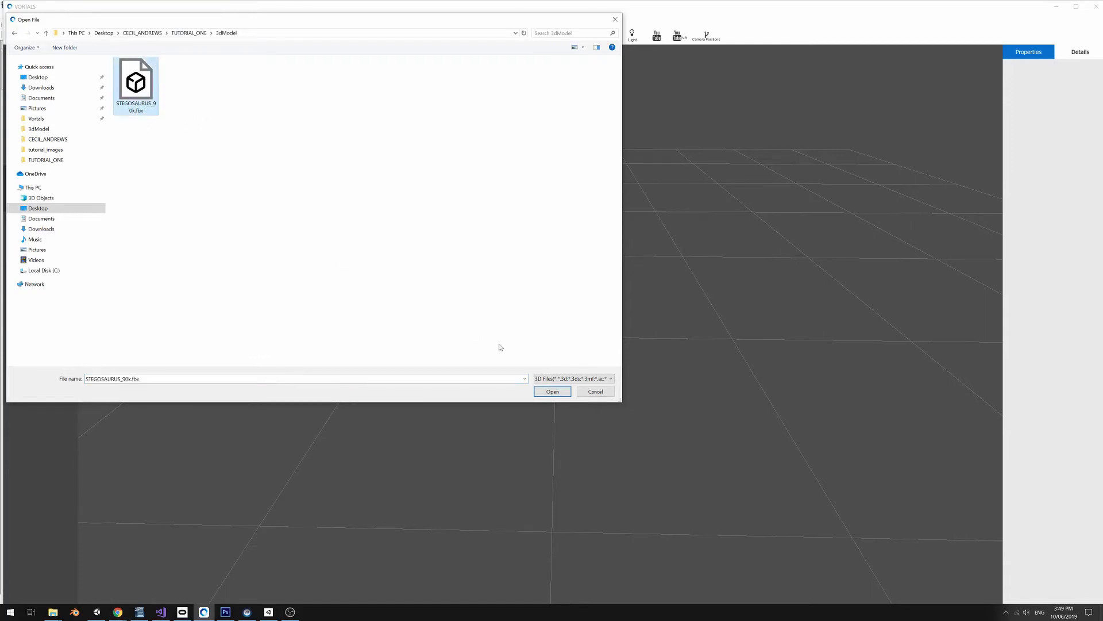
left_click(553, 392)
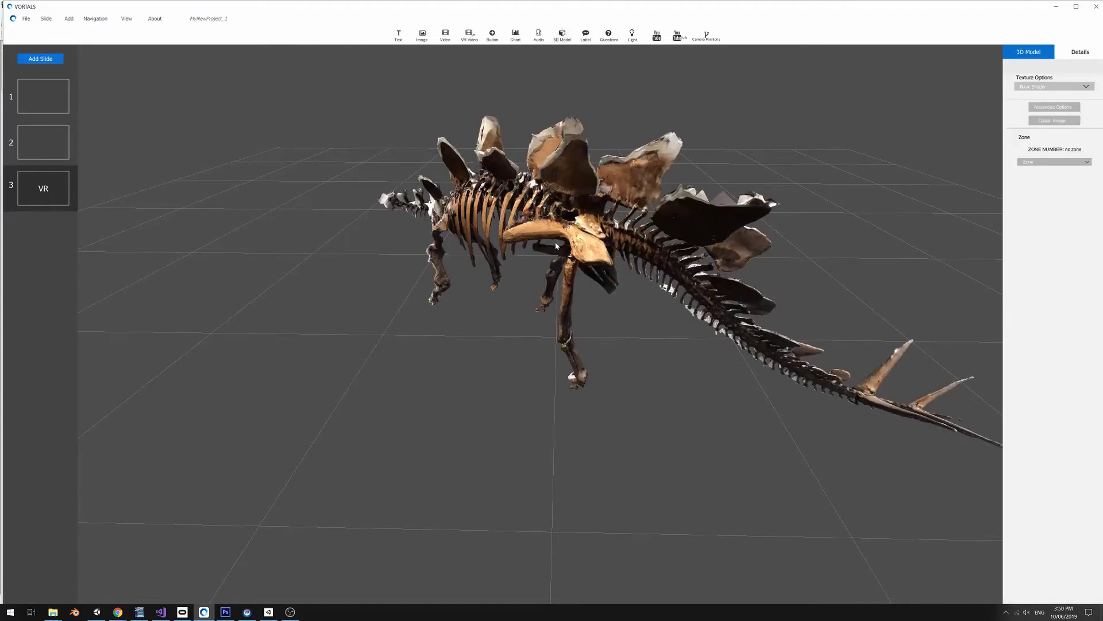
left_click_drag(497, 257, 184, 254)
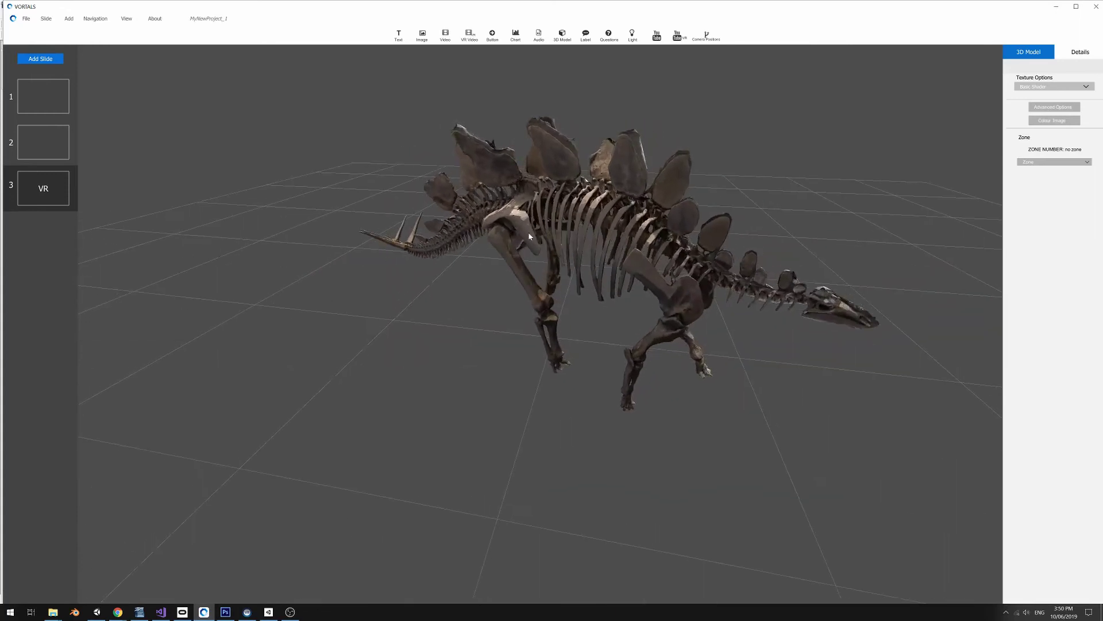
Step: Select the stegosaurus and drag its X and Z arrows to shift it sideways and back
left_click(582, 216)
mouse_move(474, 332)
left_mouse_down()
mouse_move(374, 295)
mouse_move(616, 328)
mouse_move(739, 305)
mouse_move(395, 305)
mouse_move(477, 313)
left_mouse_up()
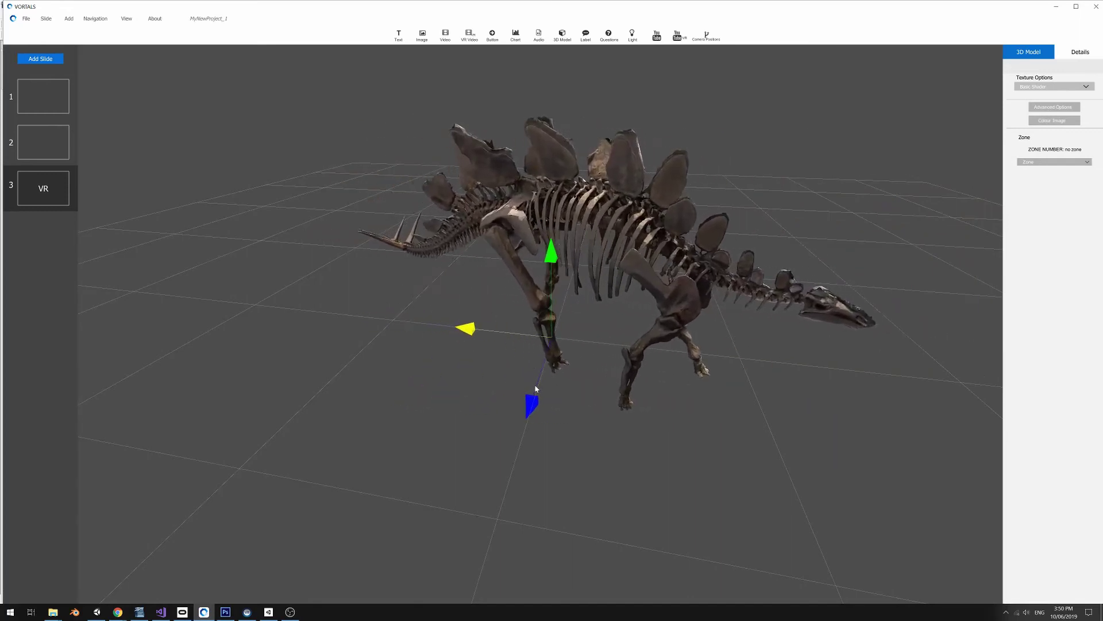
left_click_drag(537, 391, 470, 346)
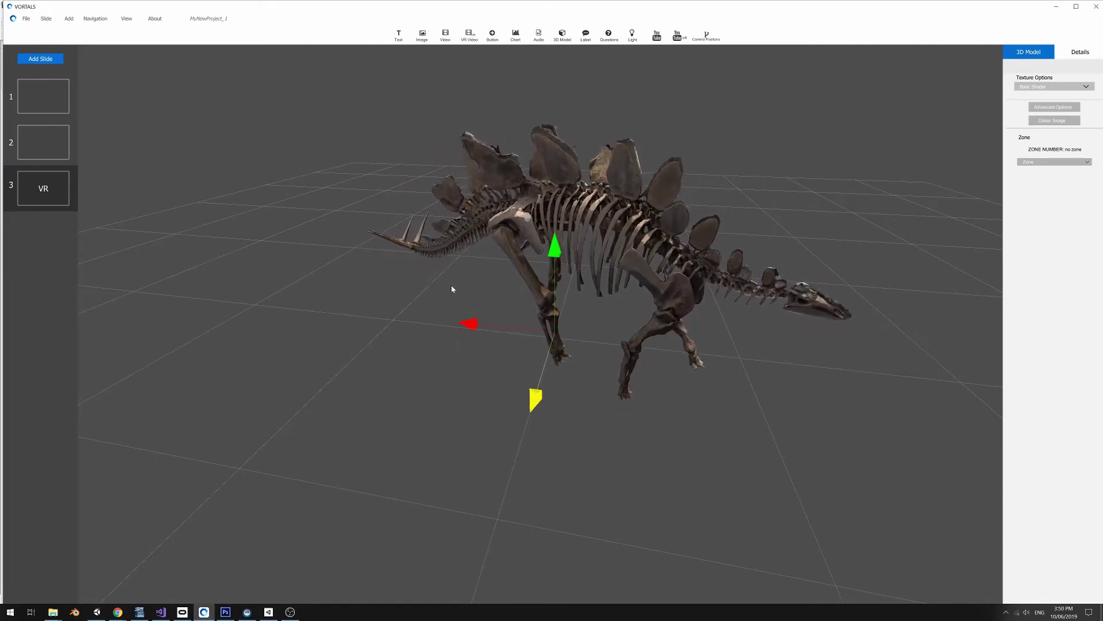
Step: Switch to Rotate and turn and tilt the stegosaurus with the gizmo rings
right_click(487, 282)
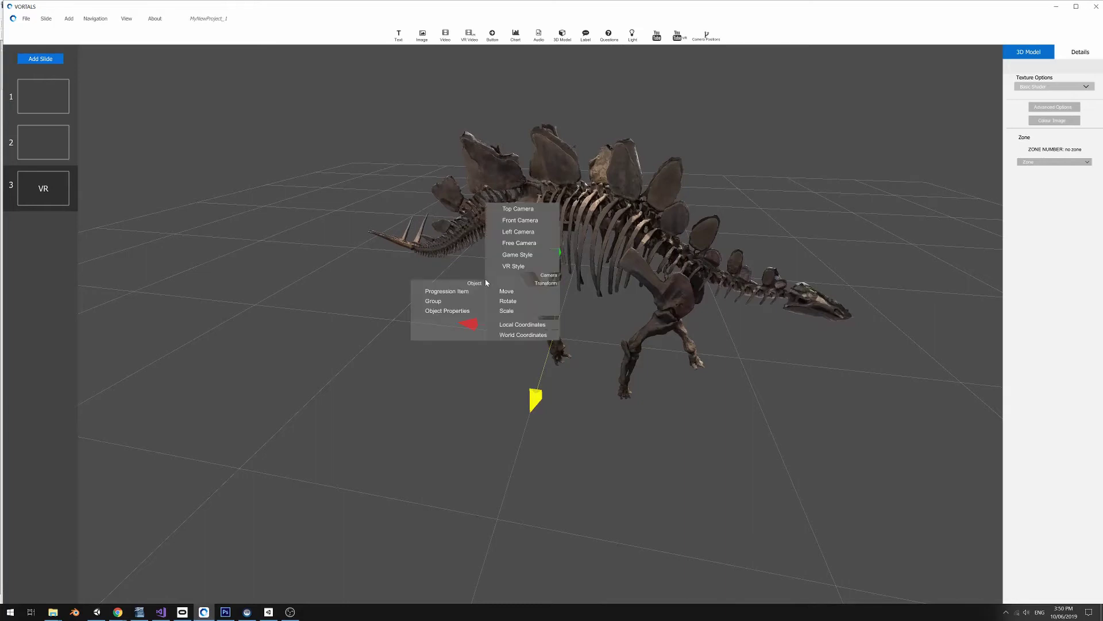
left_click(512, 305)
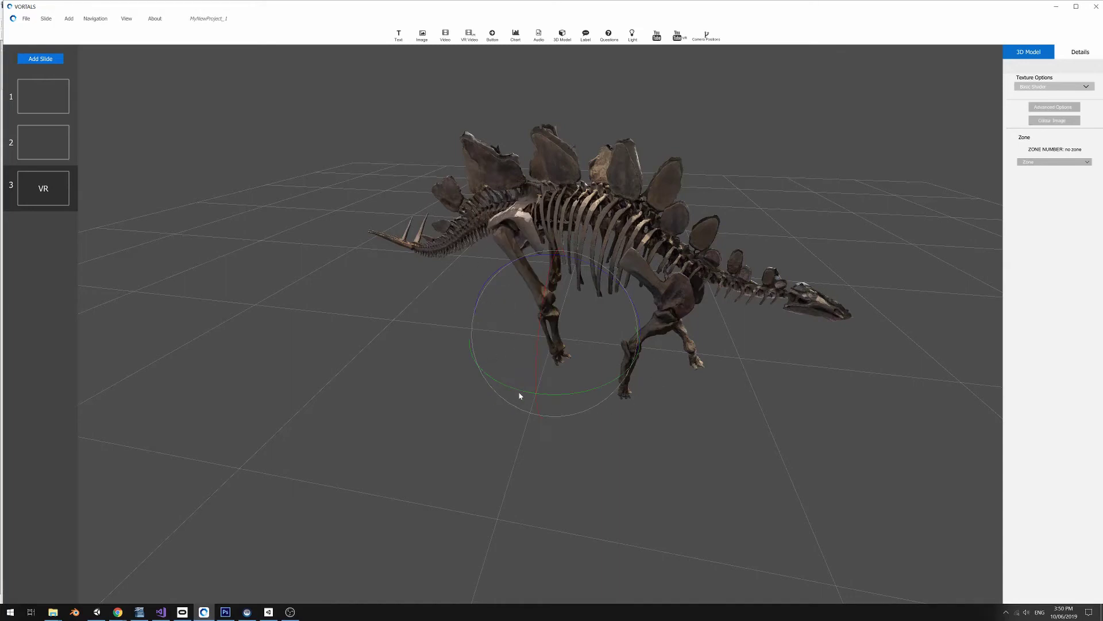
left_click_drag(515, 394, 546, 348)
left_click_drag(582, 262, 584, 267)
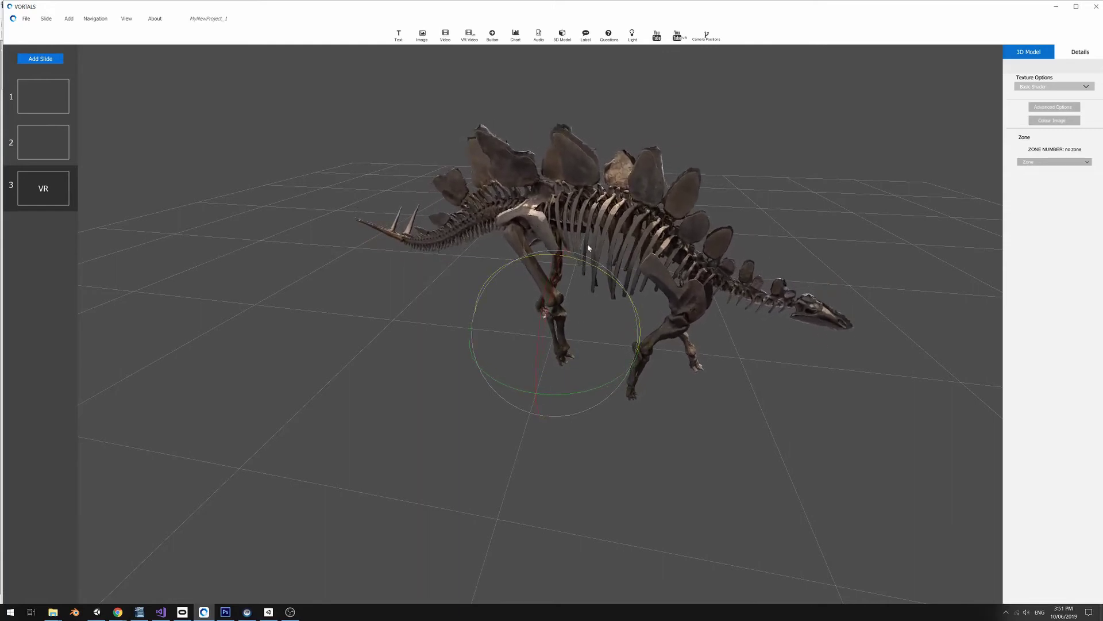
Step: Nudge the stegosaurus model across the grid, then scale it down uniformly from its centre handle
right_click(433, 302)
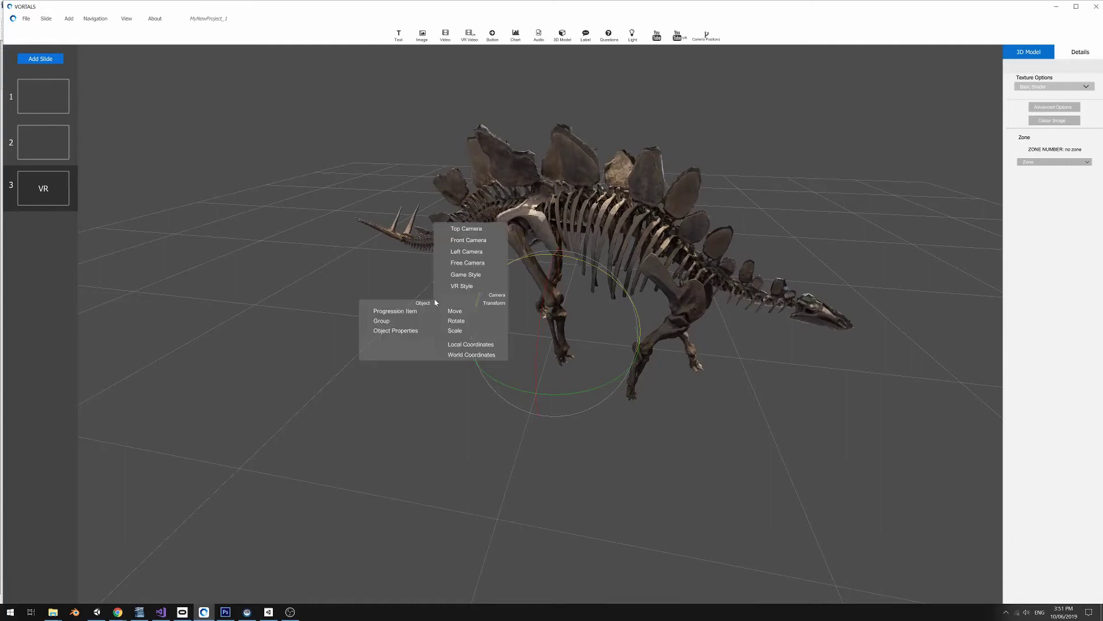
left_click(455, 333)
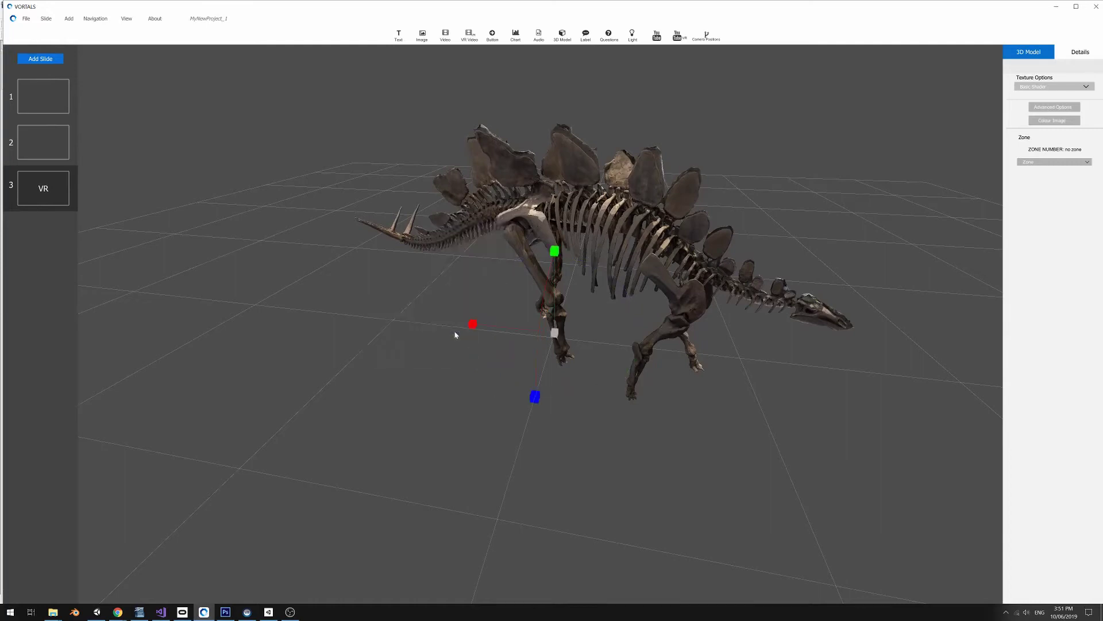
left_click_drag(556, 324, 528, 336)
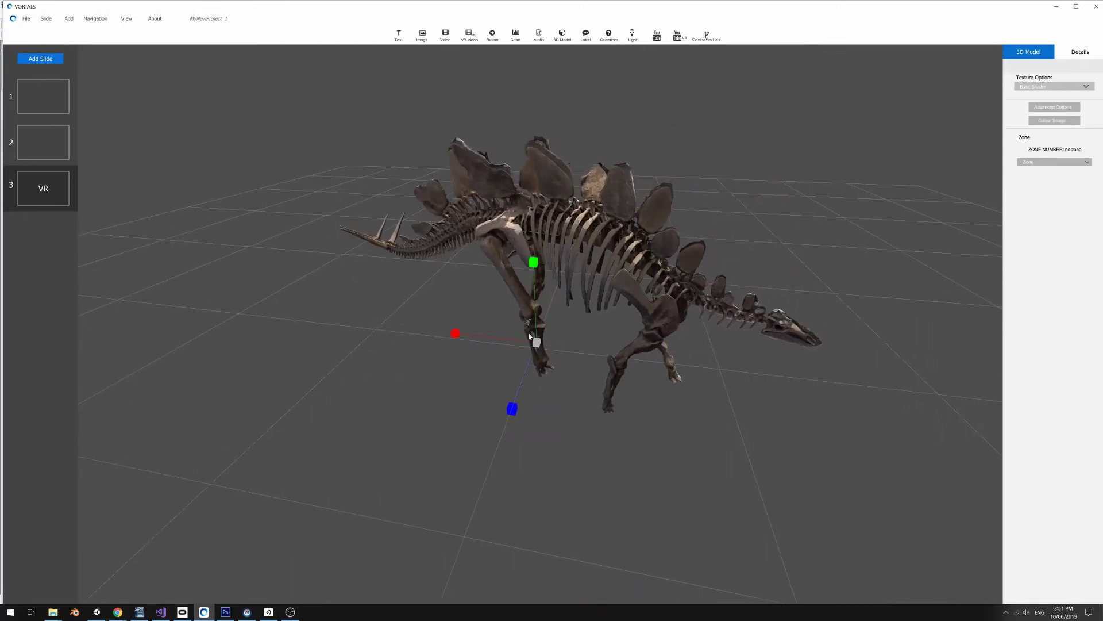
scroll(552, 325, "up", 1)
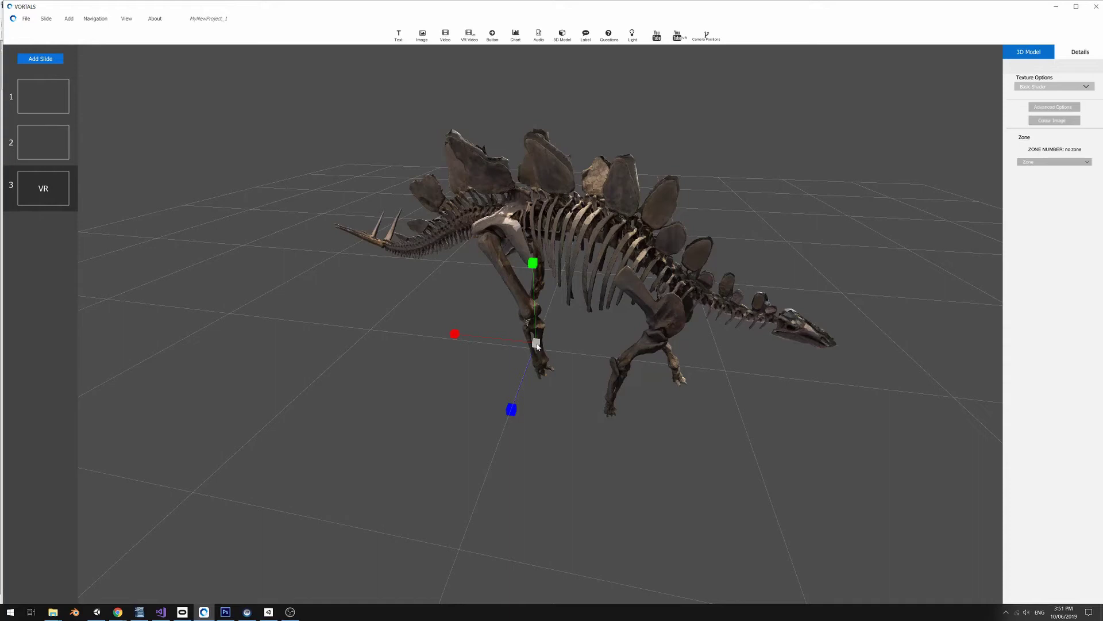
left_click_drag(537, 344, 537, 342)
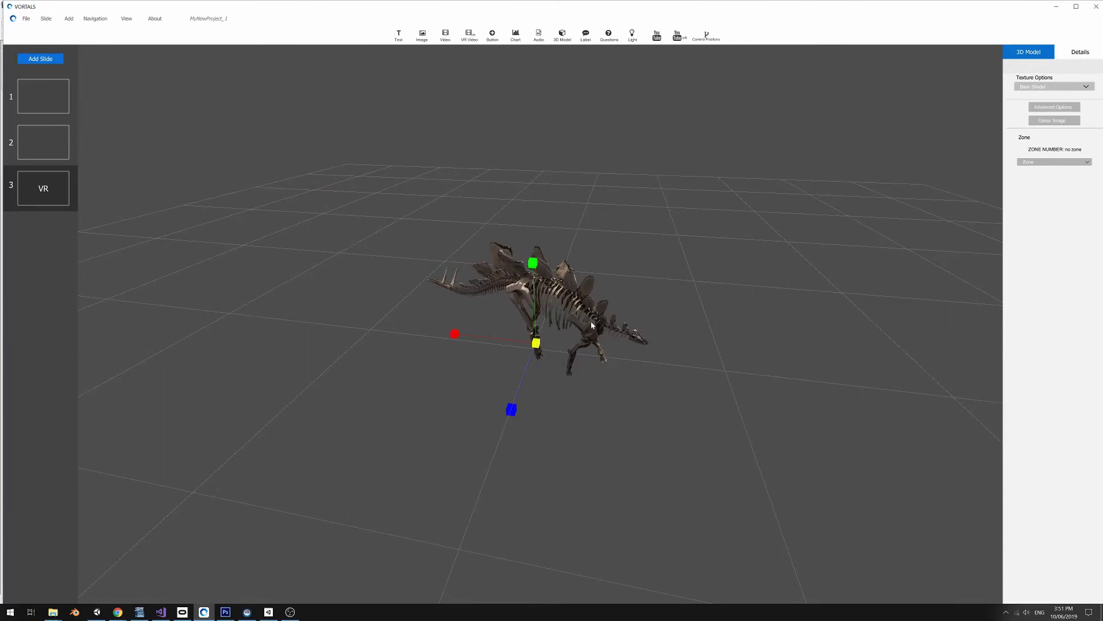
middle_click_drag(536, 343, 622, 349)
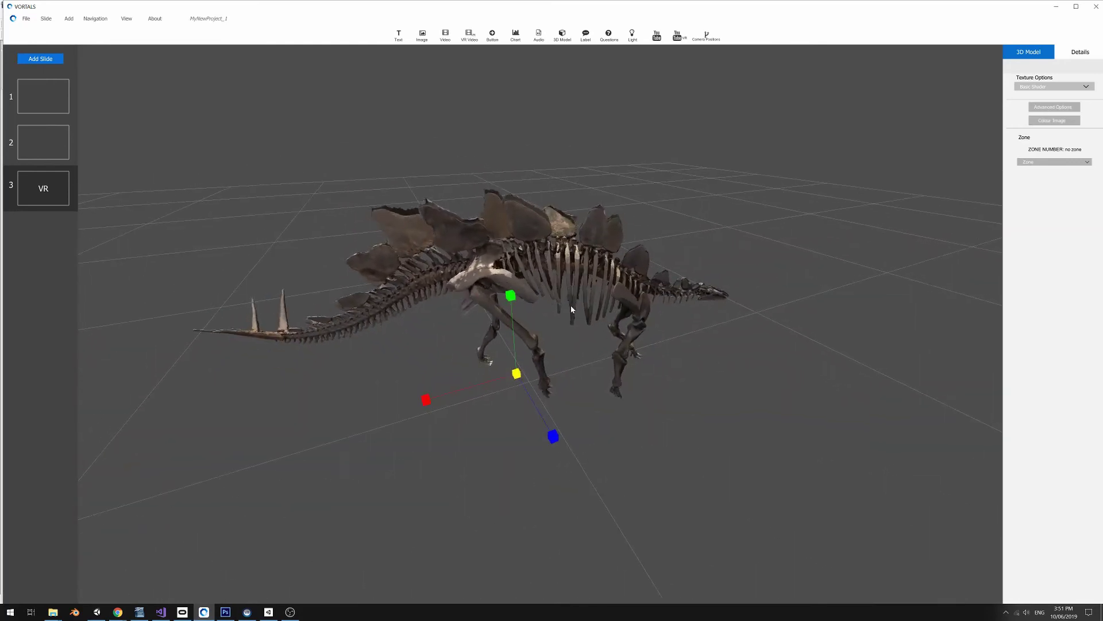
middle_click_drag(512, 308, 603, 284)
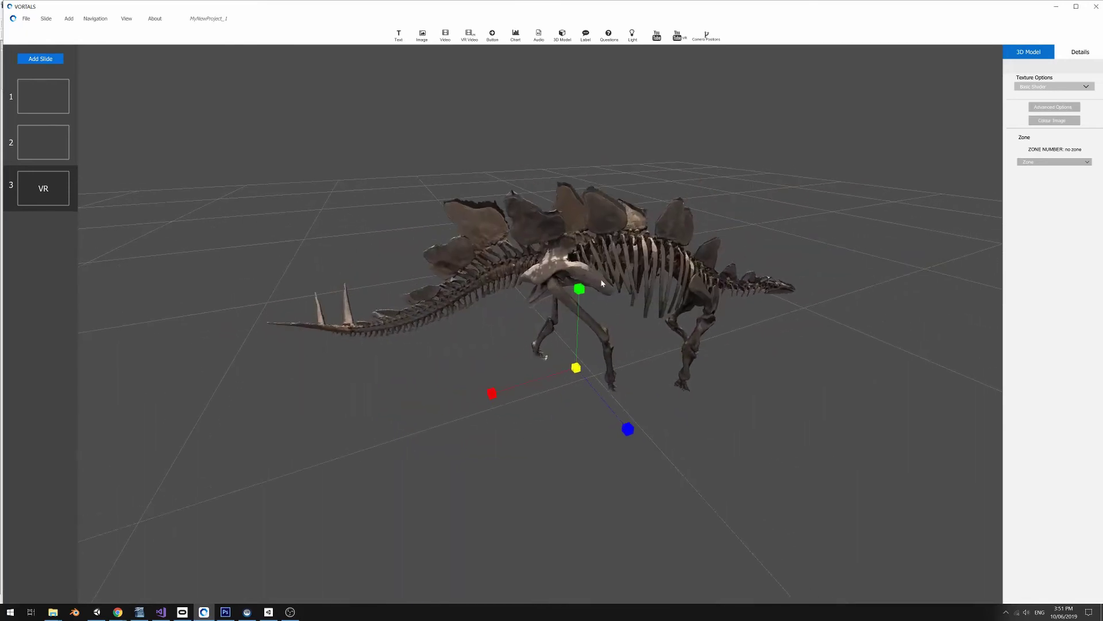
right_click(641, 348)
left_click(660, 313)
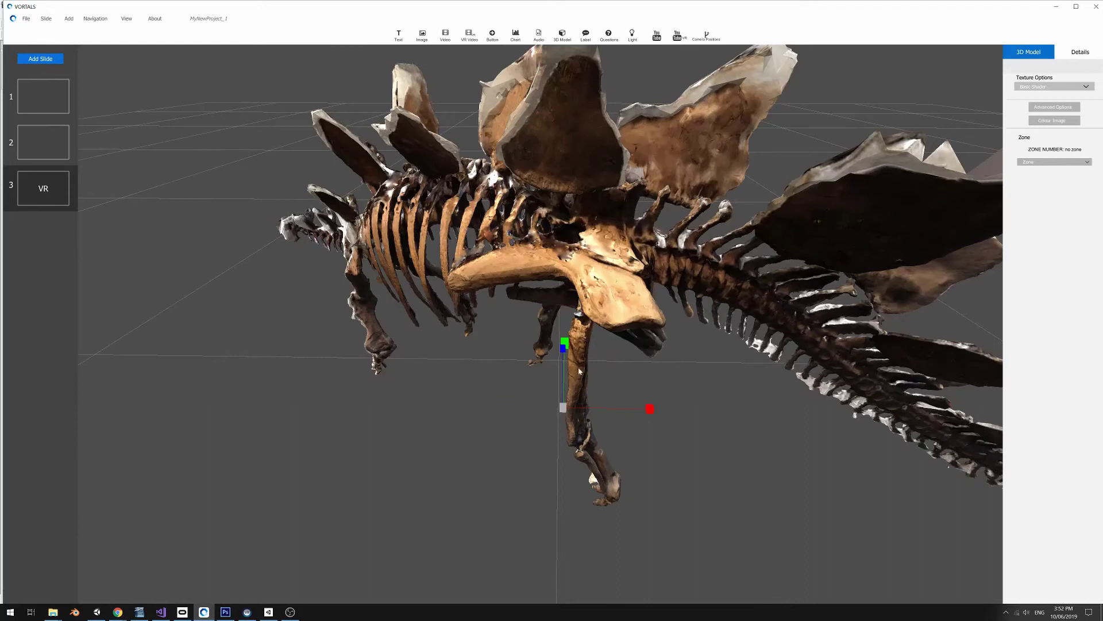
right_click(580, 371)
left_click(589, 397)
middle_click_drag(590, 398, 831, 393)
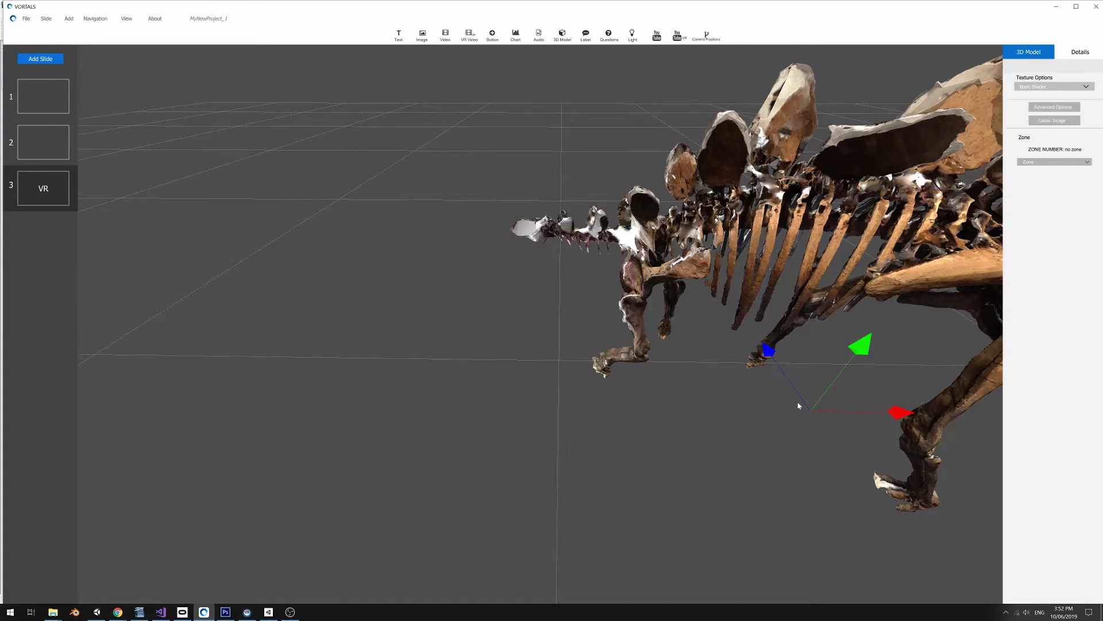
left_click_drag(840, 413, 569, 364)
scroll(574, 371, "up", 10)
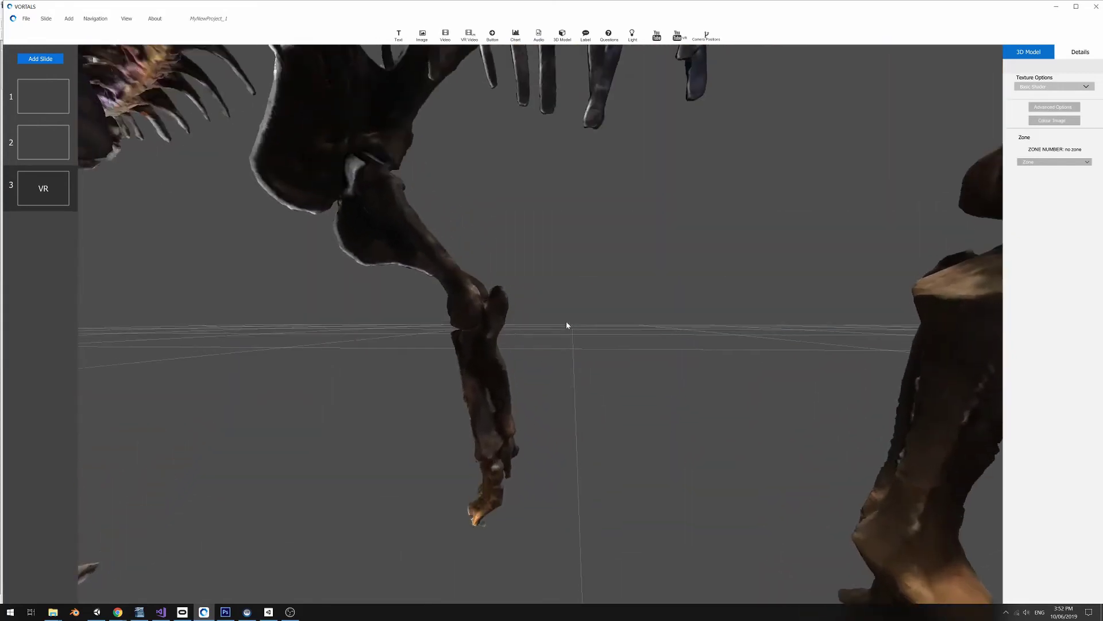
scroll(566, 326, "down", 10)
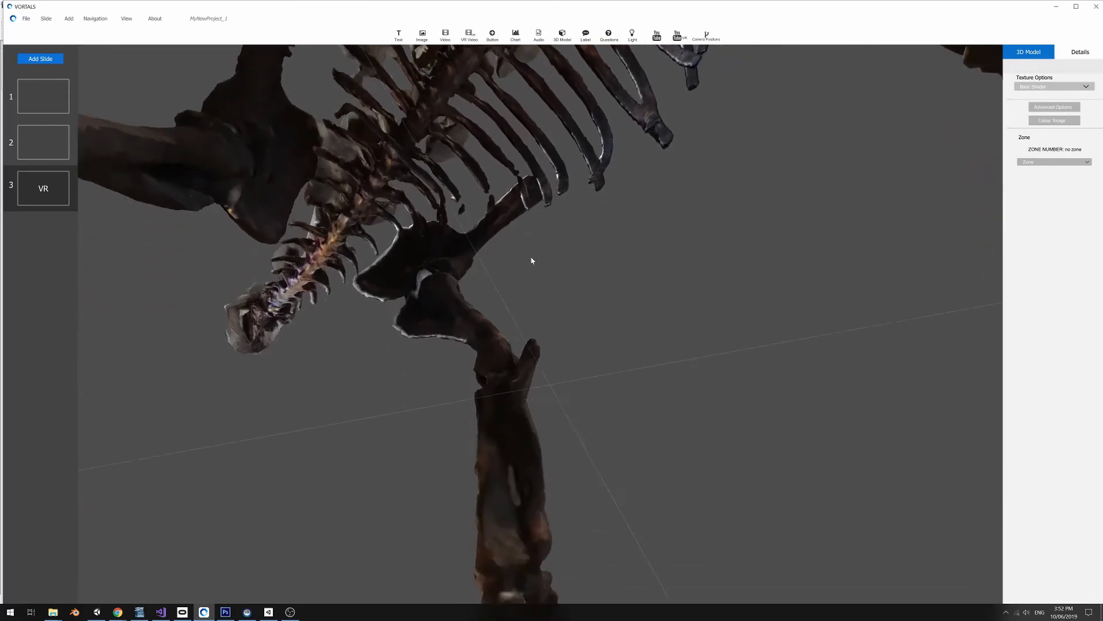
middle_click_drag(530, 274, 647, 295)
scroll(648, 296, "down", 10)
scroll(626, 345, "up", 4)
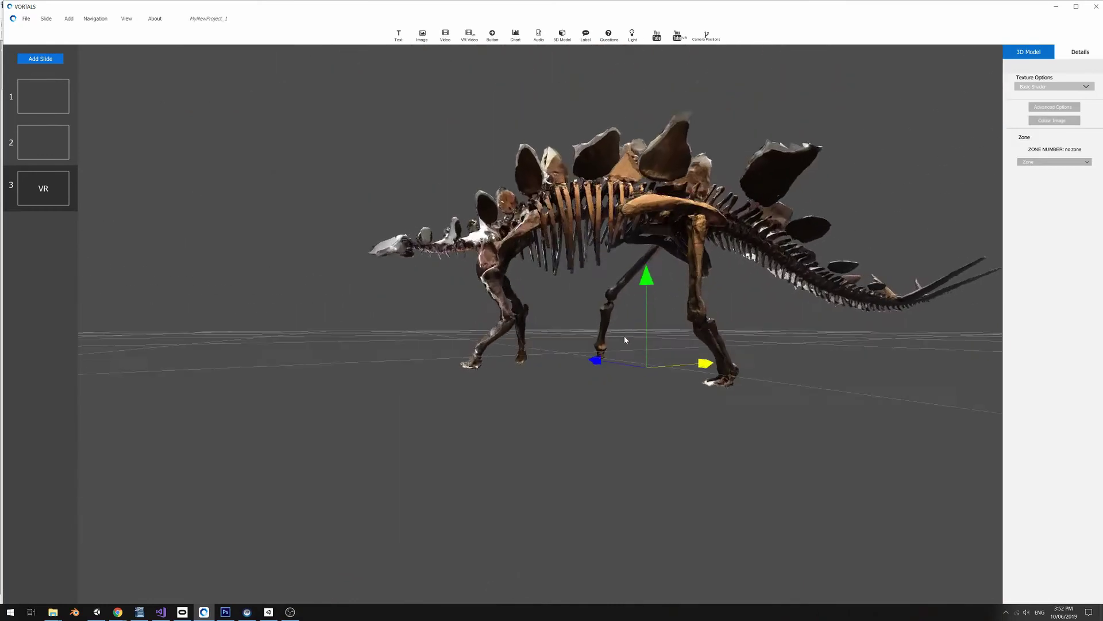
middle_click_drag(644, 372, 548, 286)
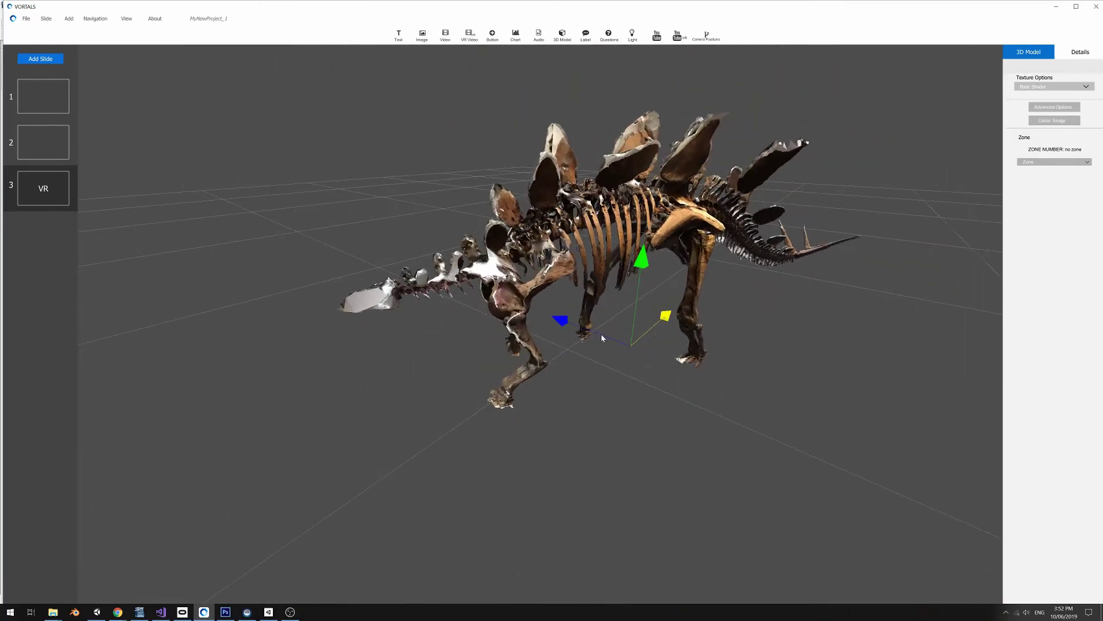
middle_click_drag(603, 338, 413, 268)
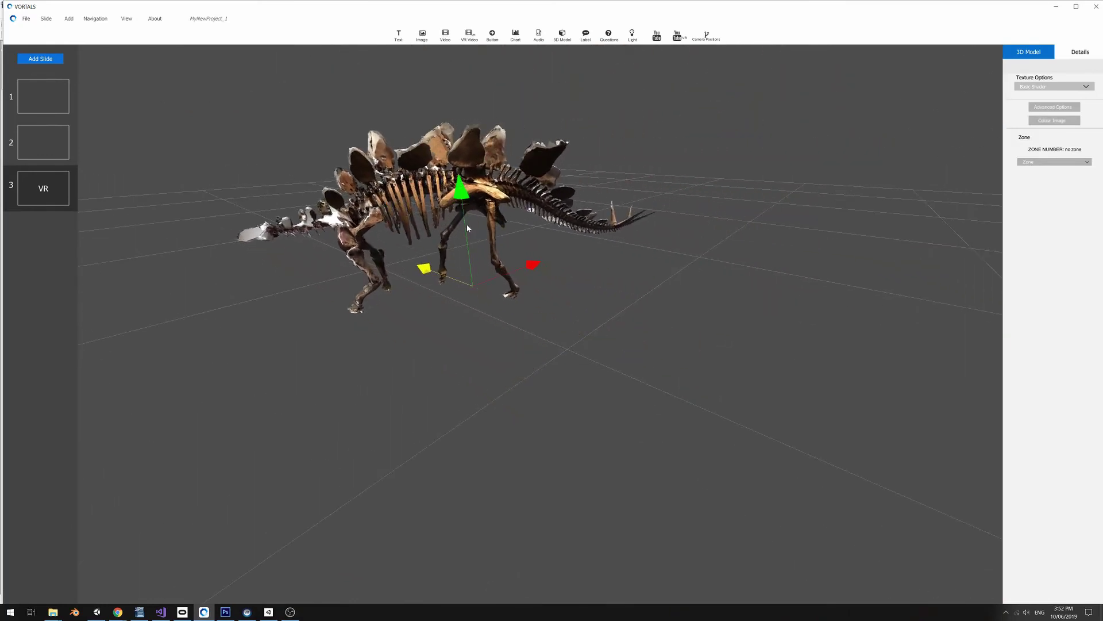
middle_click_drag(467, 228, 458, 280)
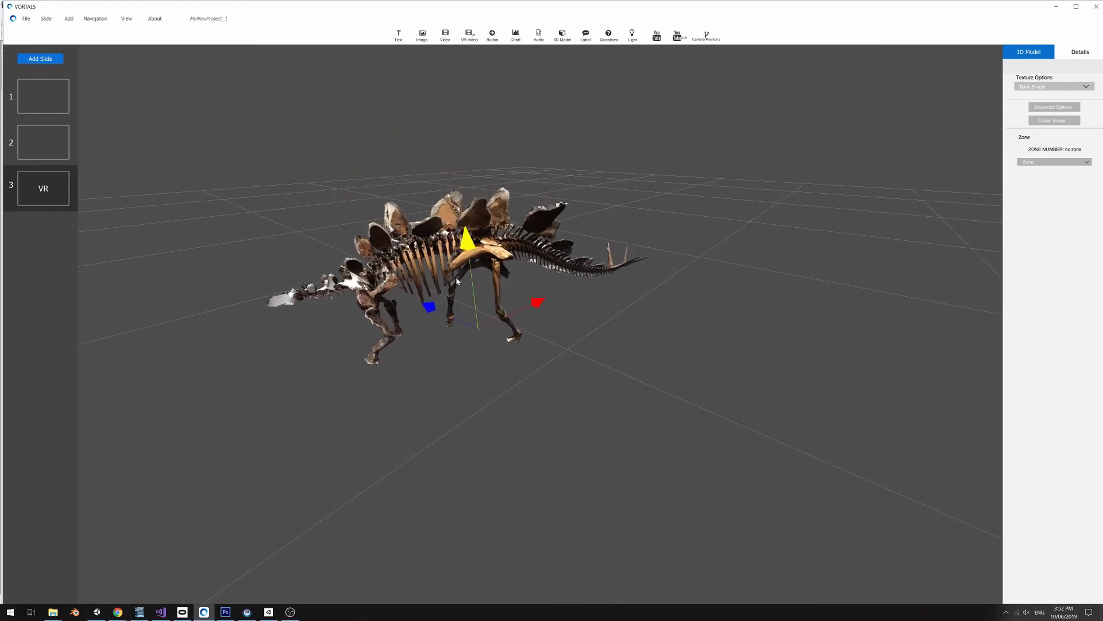
right_click(707, 296)
left_click(724, 263)
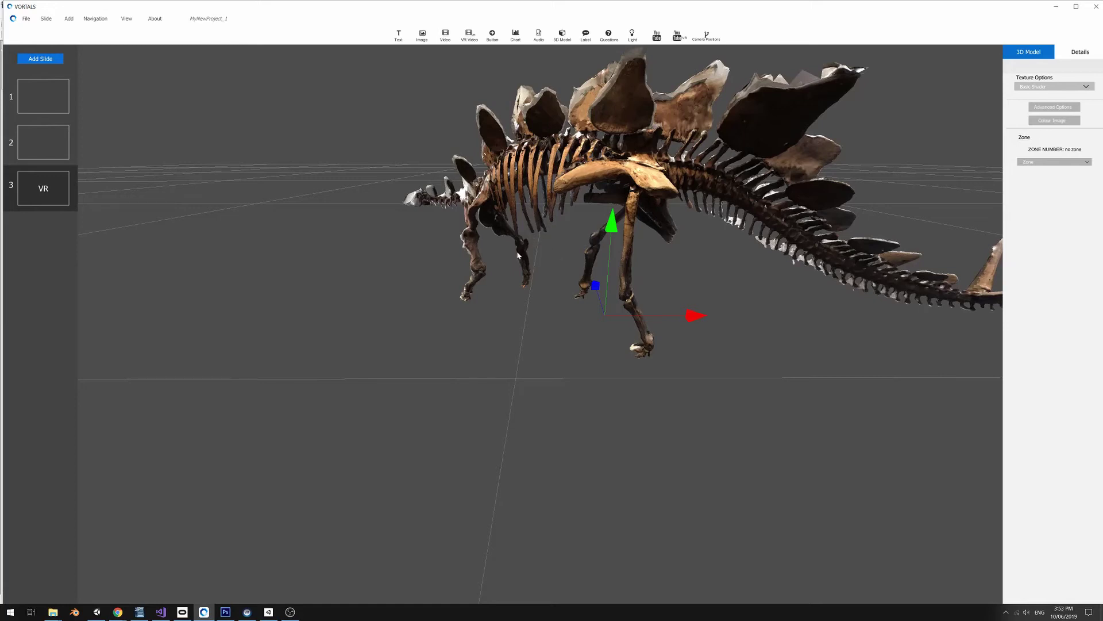
Step: Set slide 3's VR Camera Interaction to FreeFly in Slide Properties and save
right_click(42, 191)
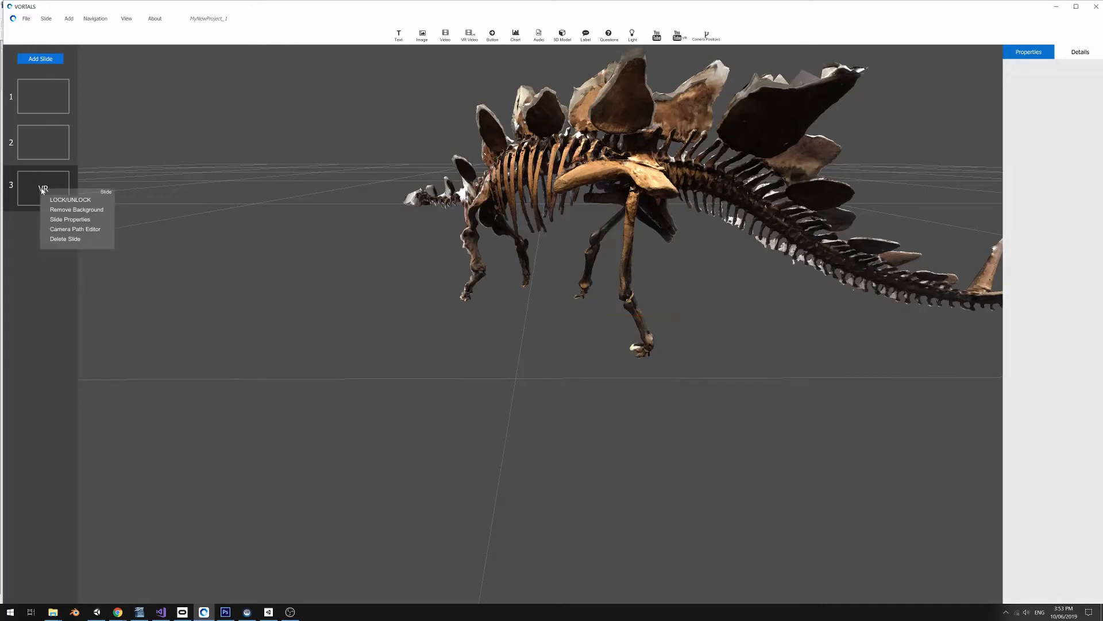
left_click(68, 219)
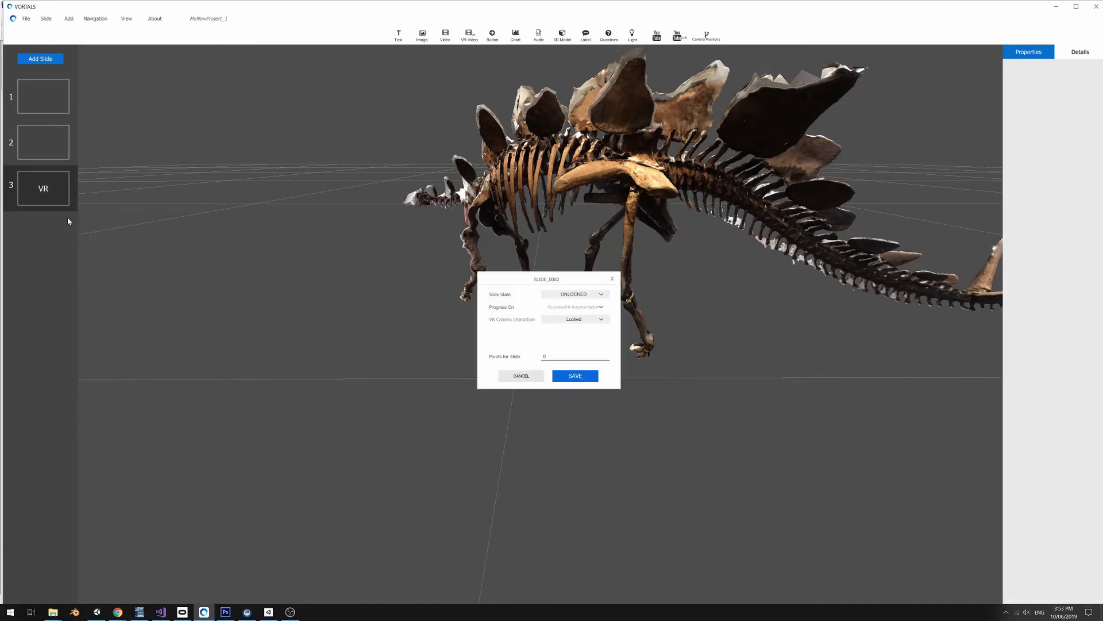
left_click(575, 323)
left_click(561, 357)
left_click(576, 377)
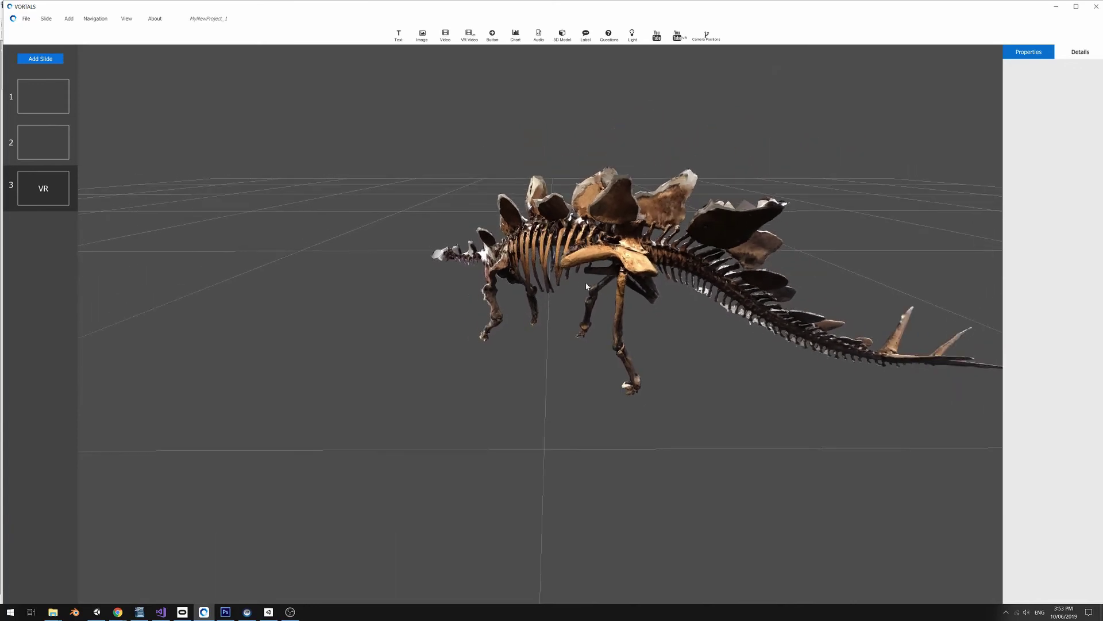
Step: Start a new slide as an AR SLIDE and pick Paranal as its tracking plate
left_click_drag(619, 275, 527, 272)
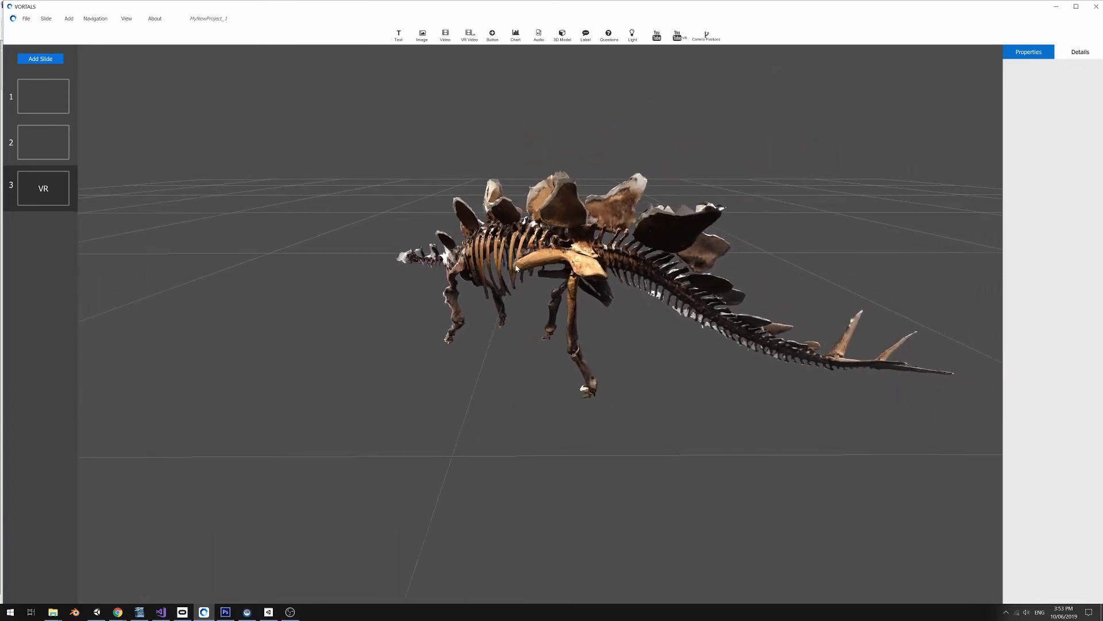
left_click(40, 59)
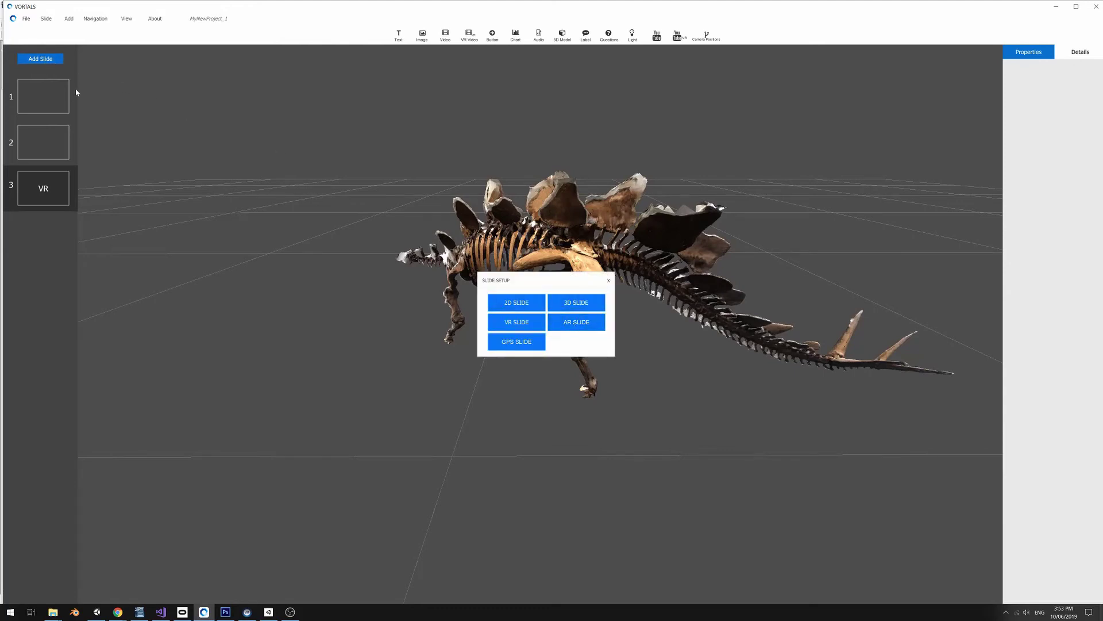
left_click(567, 323)
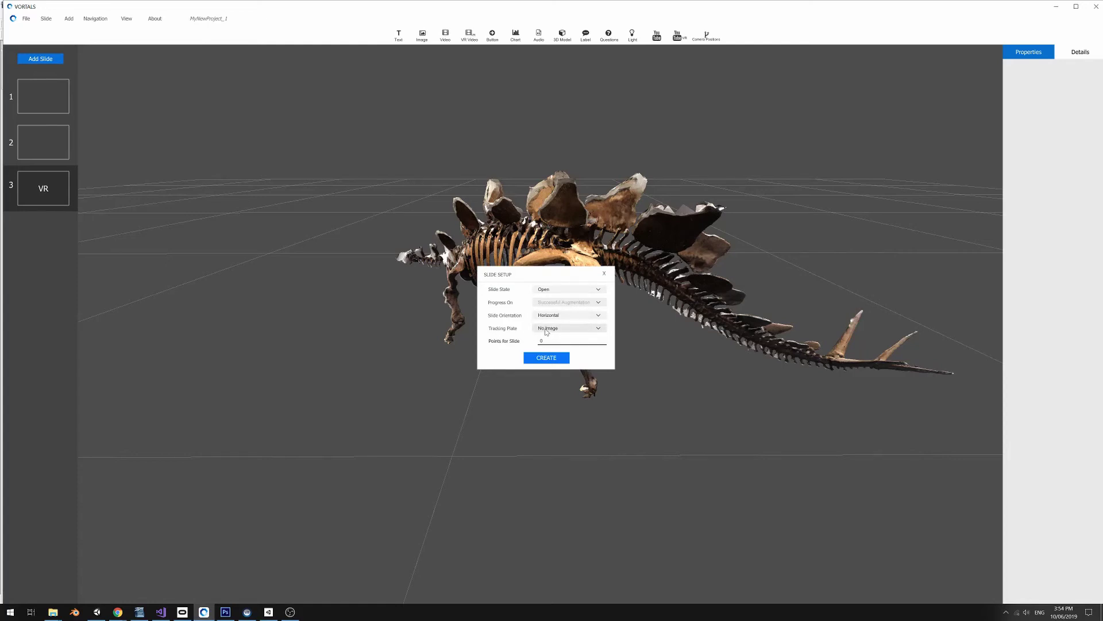
left_click(546, 332)
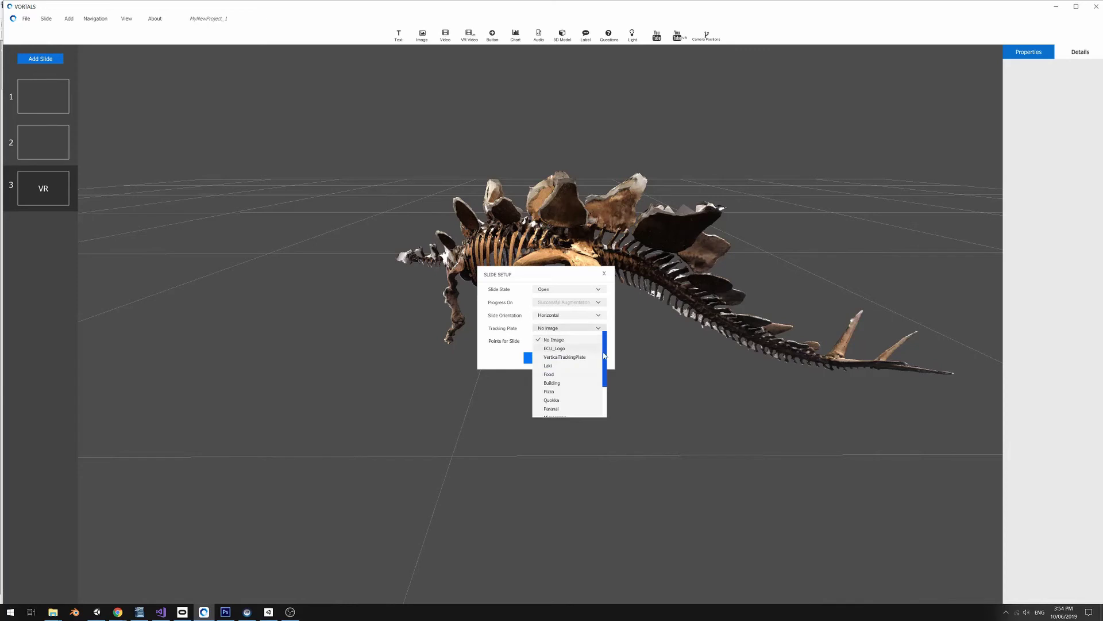
left_click_drag(604, 355, 603, 389)
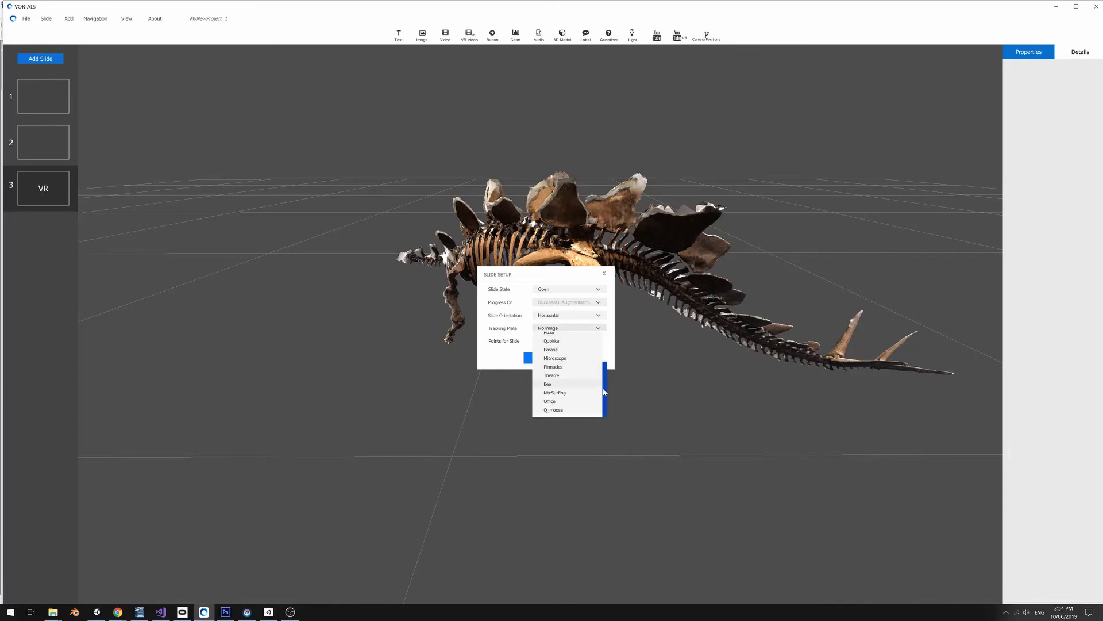
left_click(554, 350)
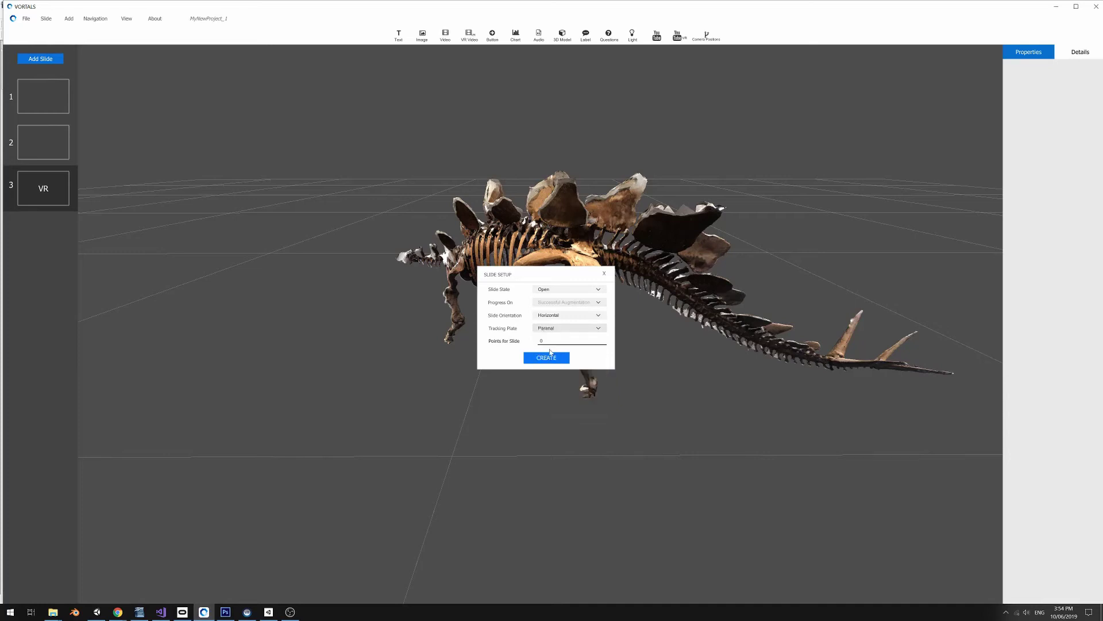
Step: Create AR slide 4 and orbit to inspect the Paranal image lying on the floor grid
left_click(546, 360)
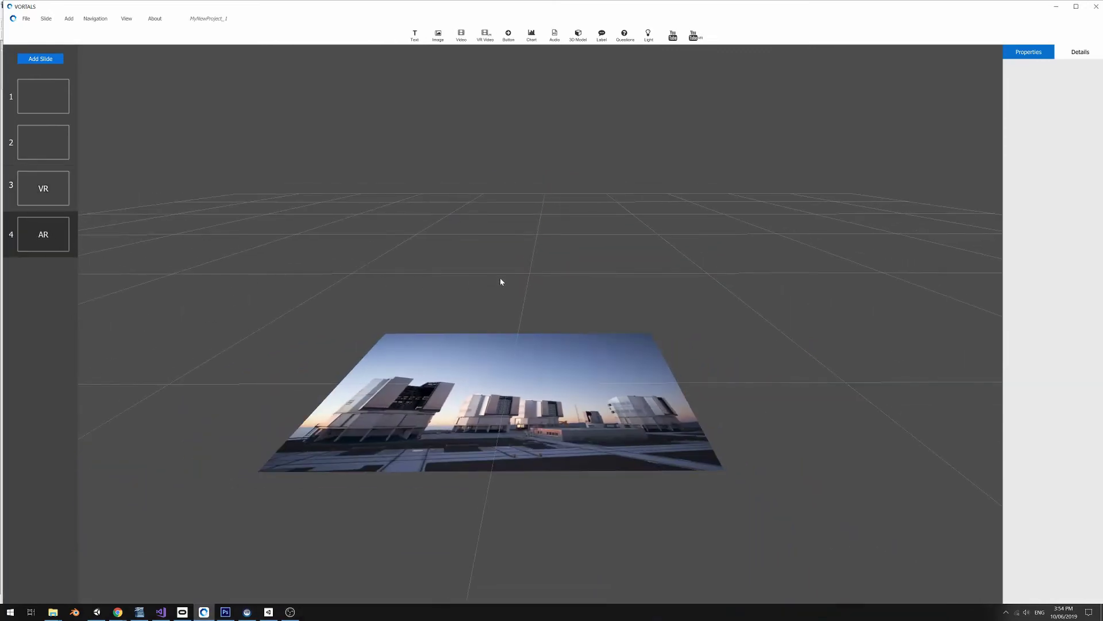
left_click_drag(537, 291, 502, 316)
Step: Load STEGOSAURUS_90k.fbx as a 3D model onto the AR slide
left_click_drag(508, 368, 516, 341)
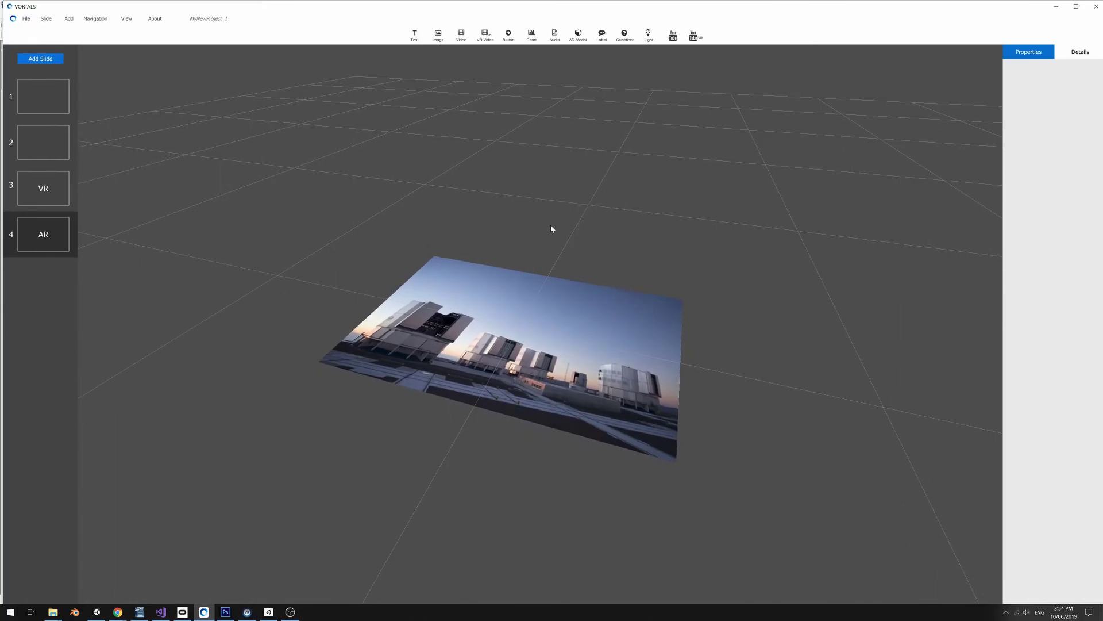
left_click(580, 37)
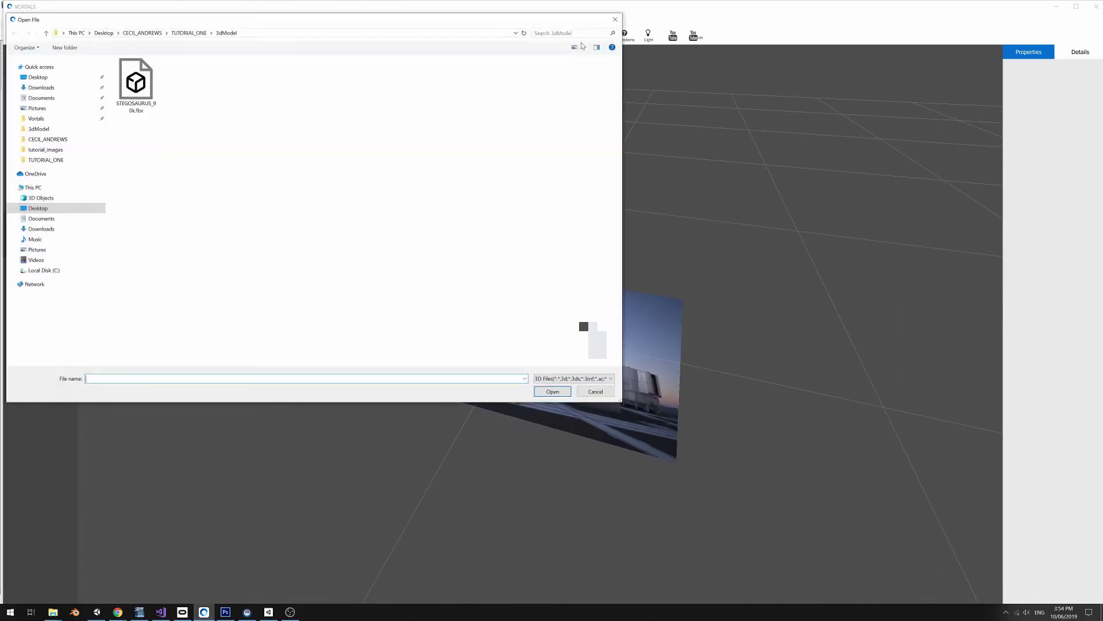
left_click(137, 87)
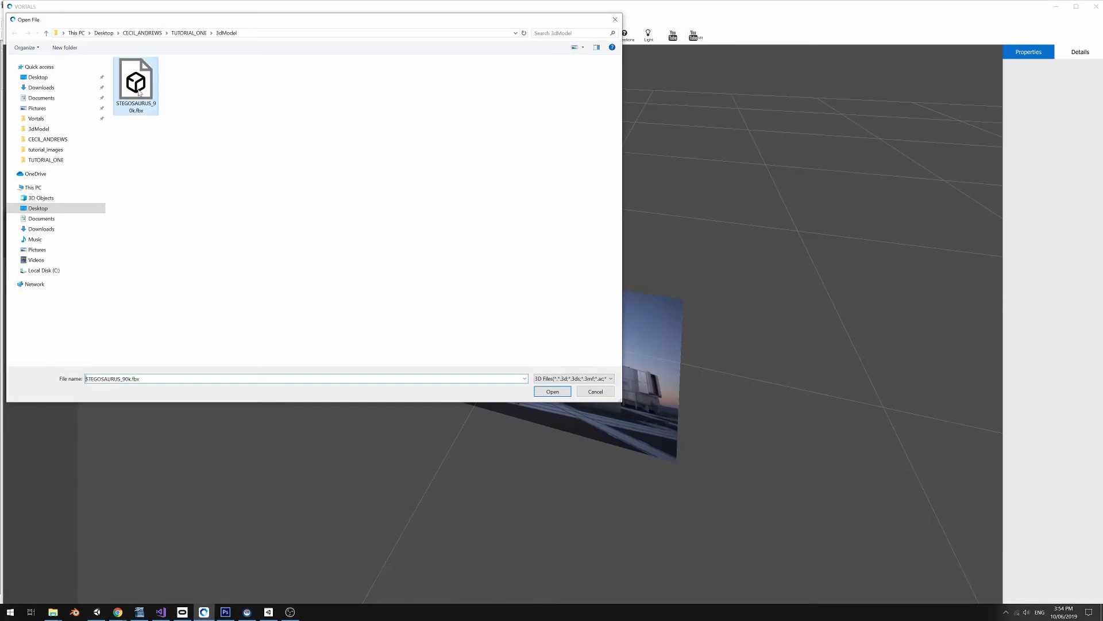
left_click(551, 392)
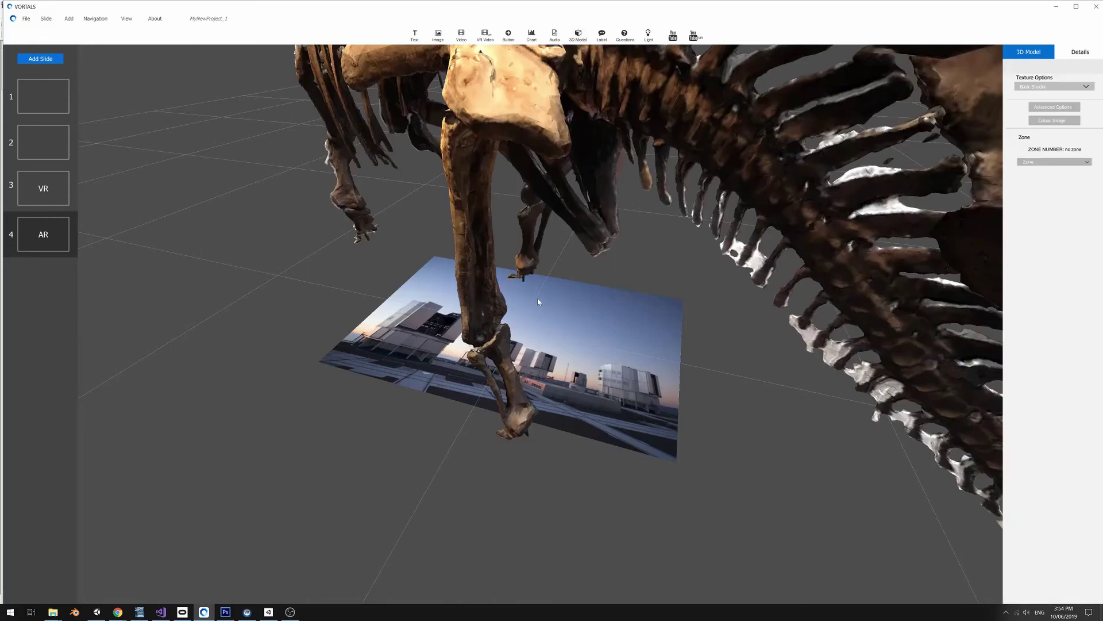
left_click_drag(479, 297, 635, 270)
Step: Scale the stegosaurus down to fit the Paranal plate, then return it to Move mode
left_click(554, 214)
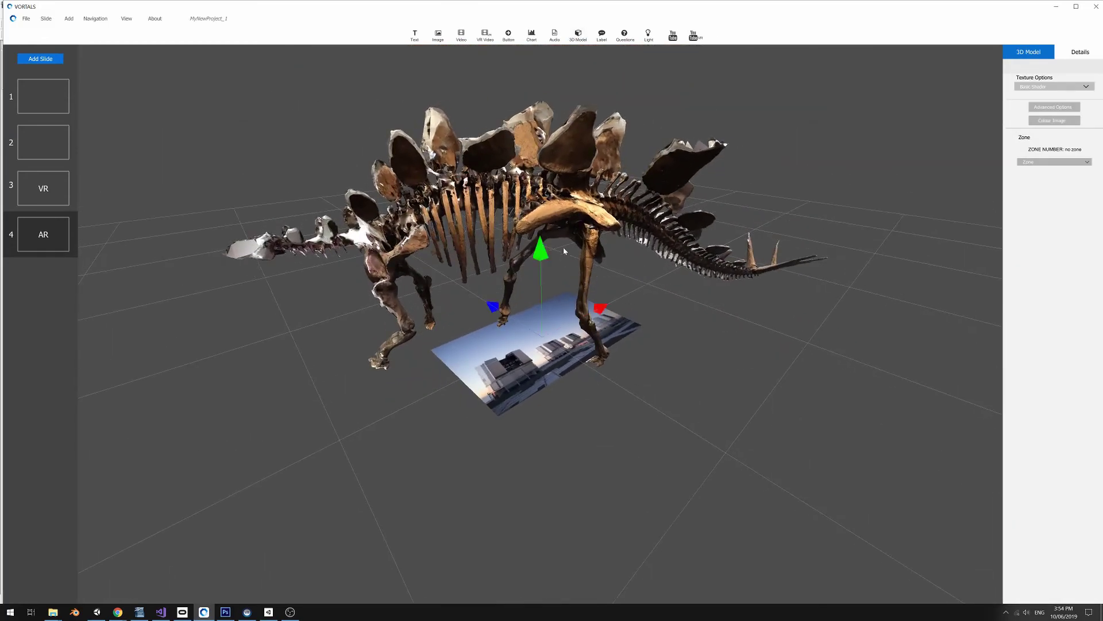
right_click(610, 273)
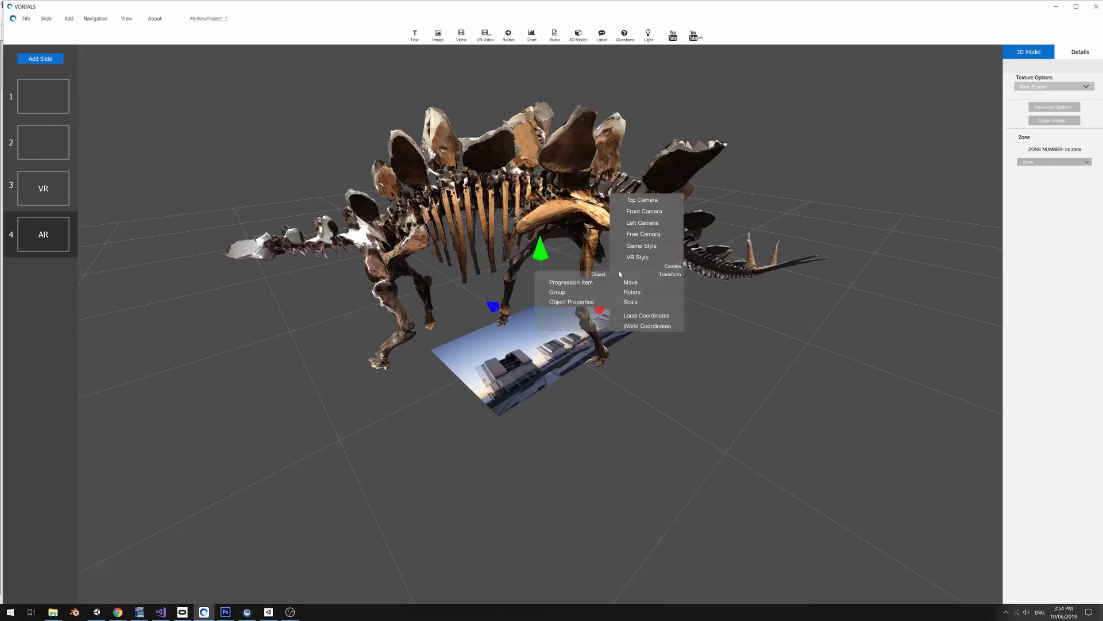
left_click(632, 304)
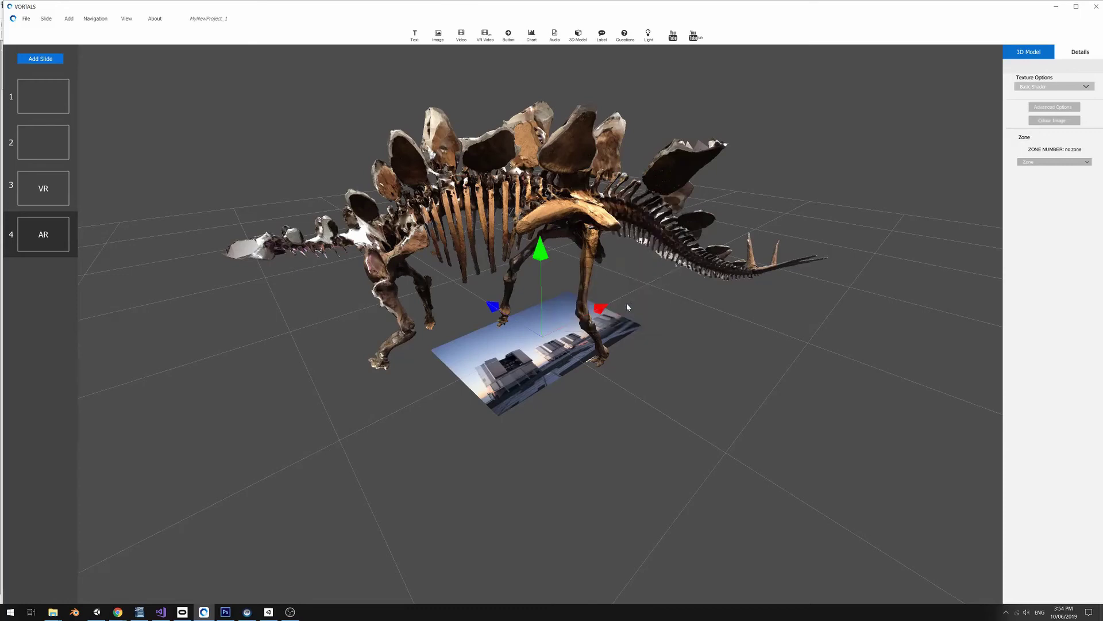
right_click(621, 285)
left_click(641, 312)
left_click_drag(543, 337, 542, 349)
left_click_drag(436, 310, 328, 305)
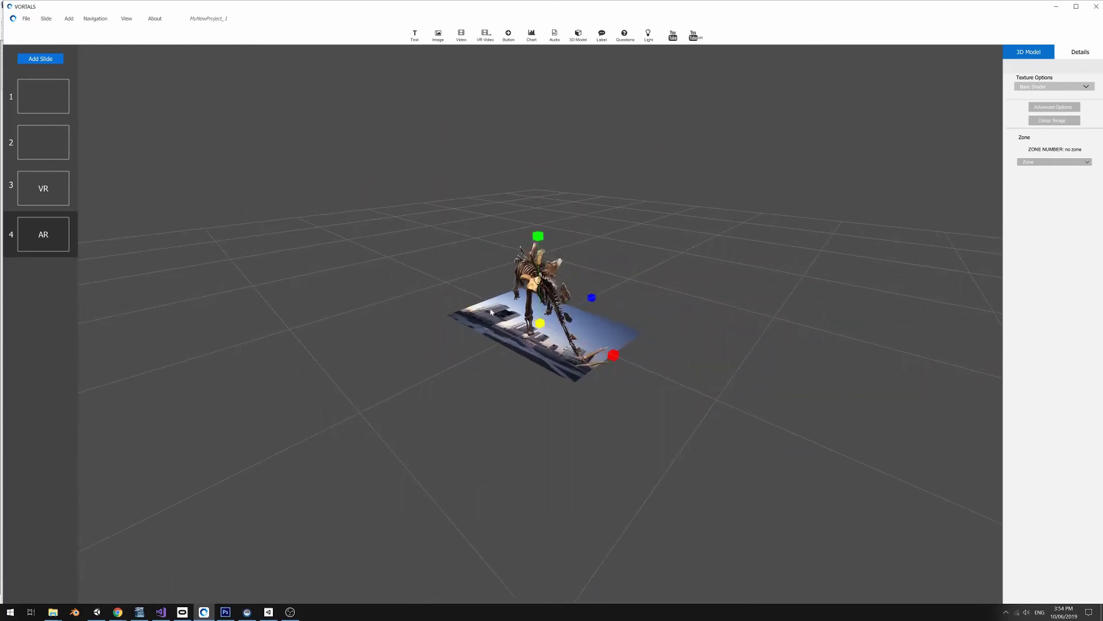
right_click(531, 288)
left_click(554, 311)
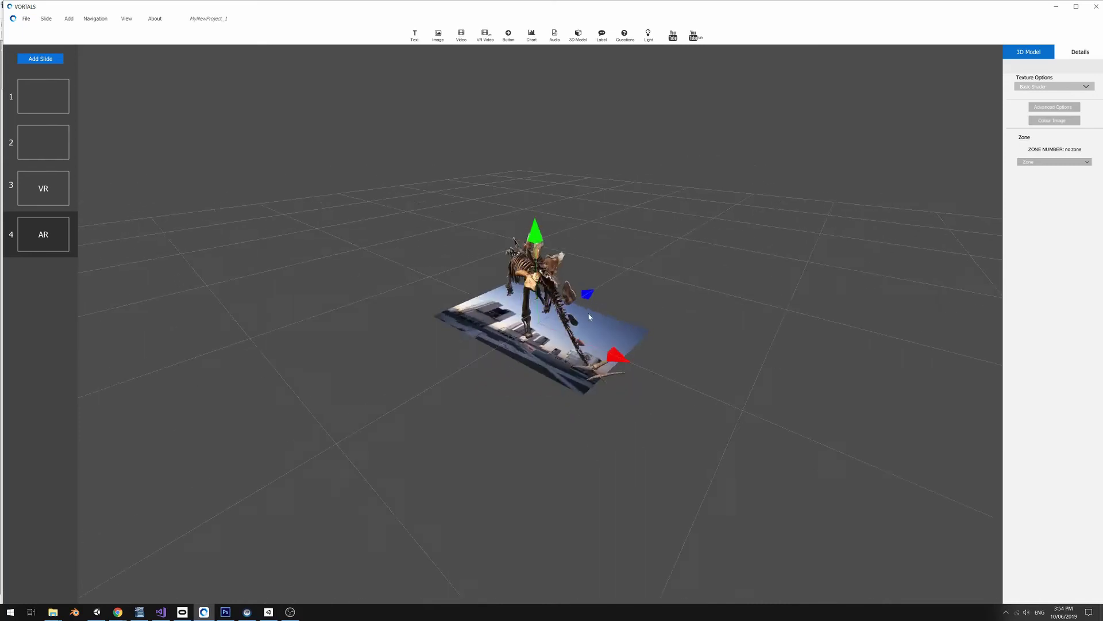
scroll(549, 318, "up", 3)
left_click_drag(549, 318, 565, 265)
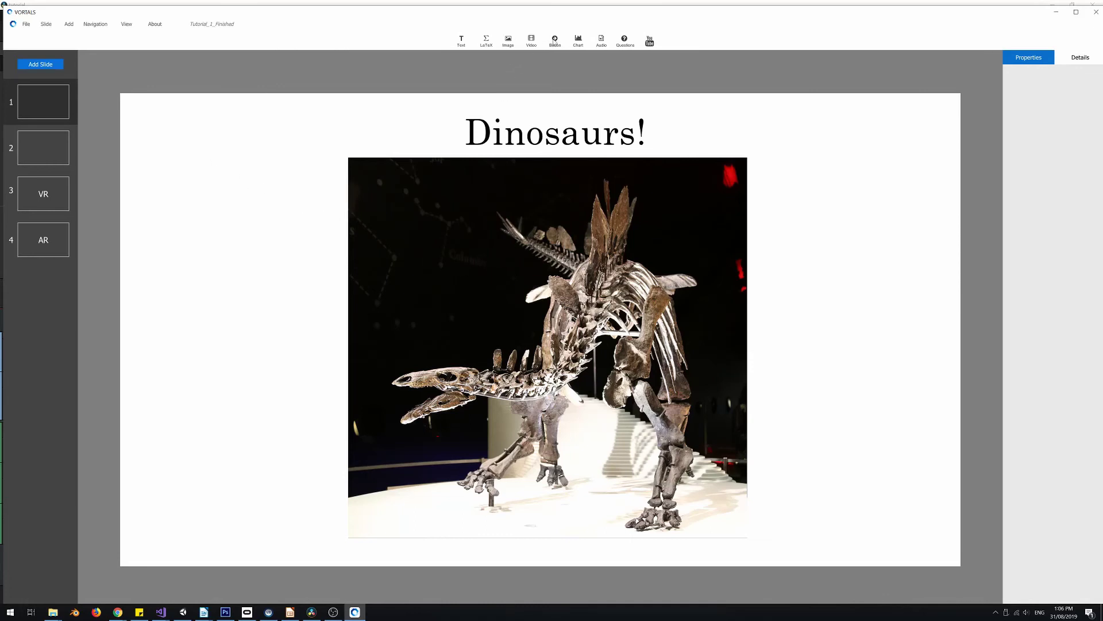
Step: Add a button that opens Slide 2, using MidBlue_7.jpg as its button image
left_click(555, 40)
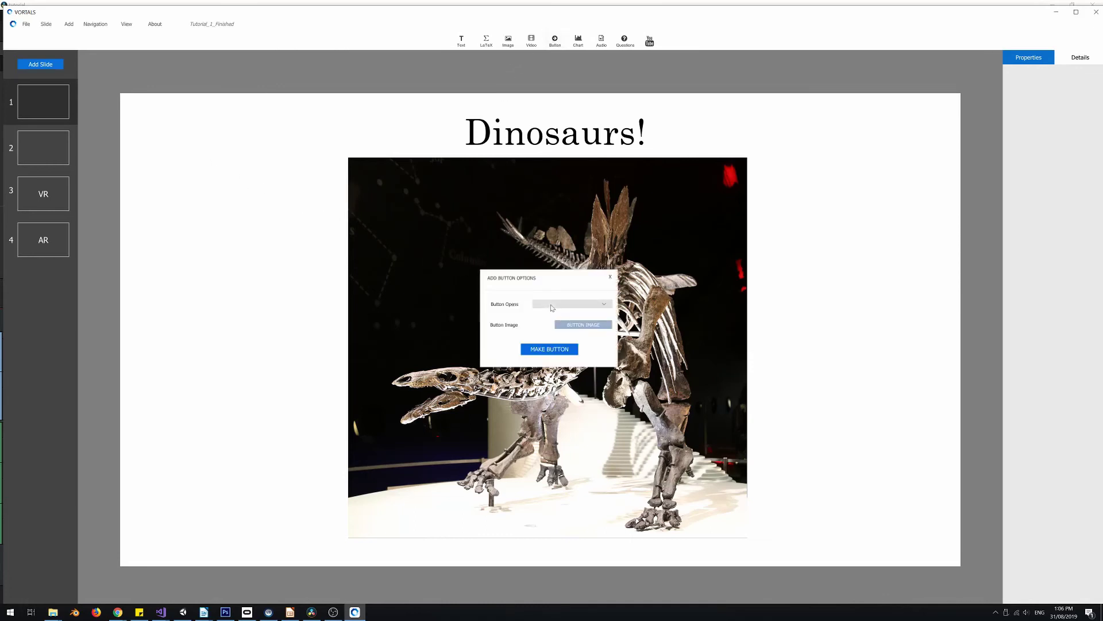
left_click(552, 305)
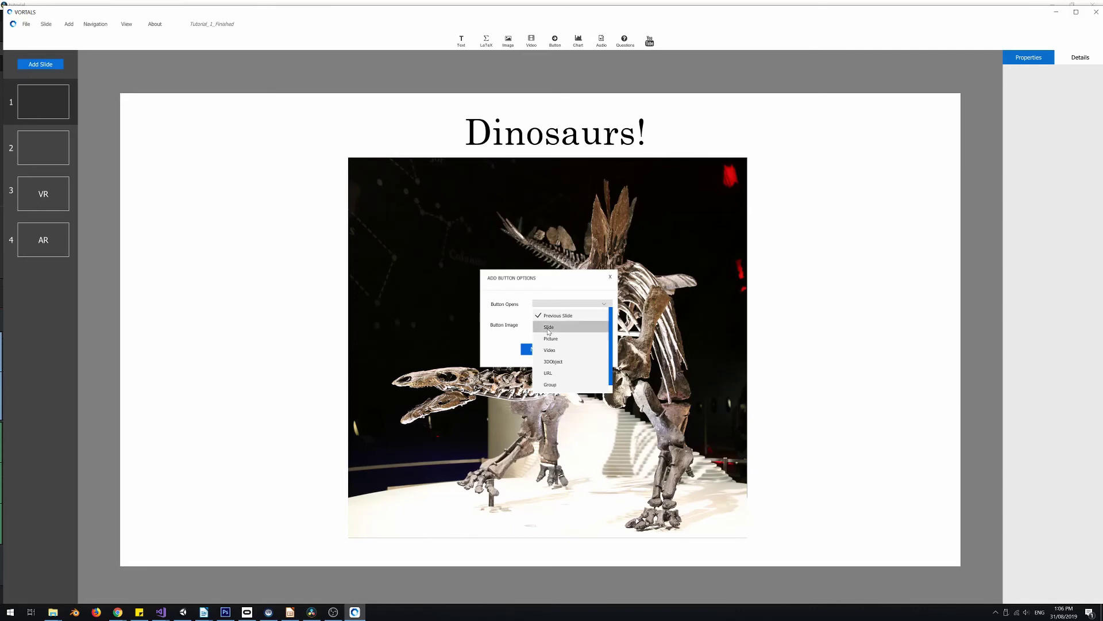
left_click(549, 329)
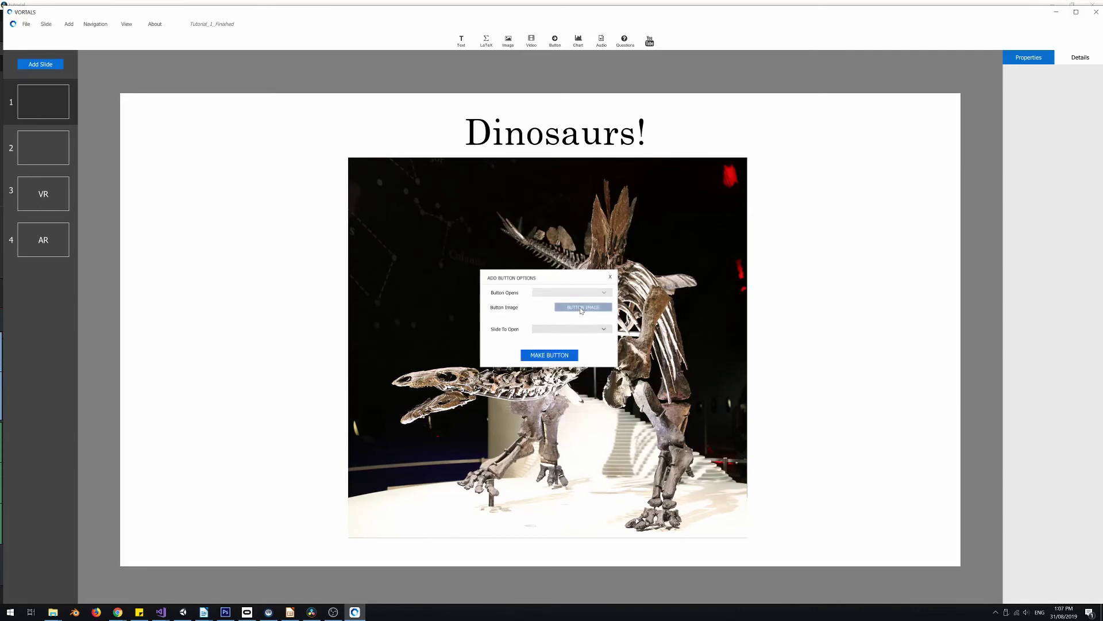
left_click(581, 309)
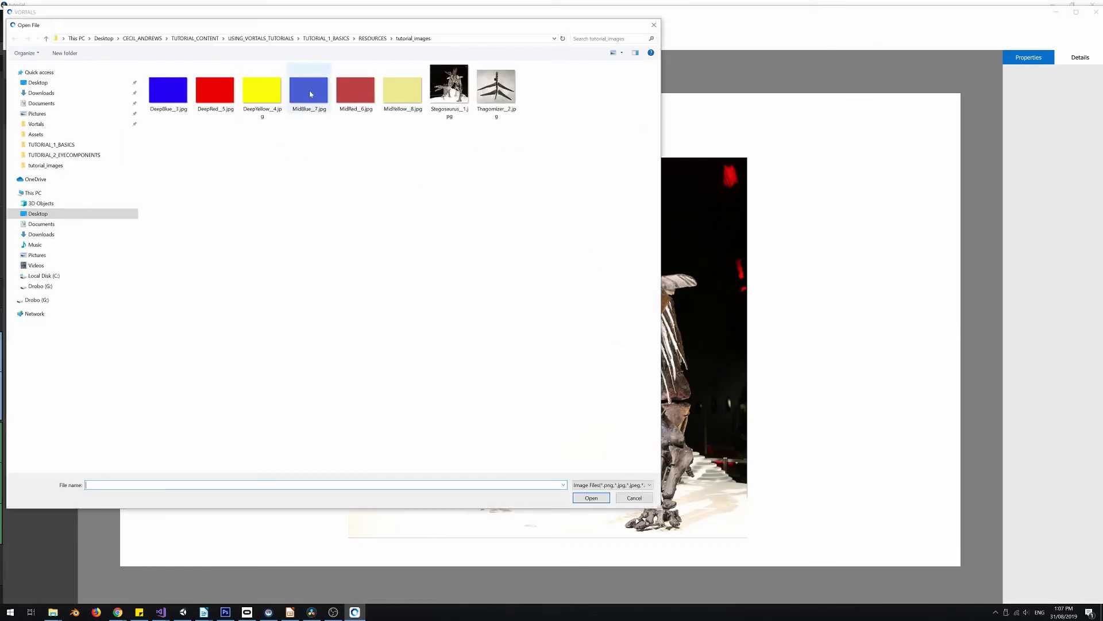
left_click(310, 93)
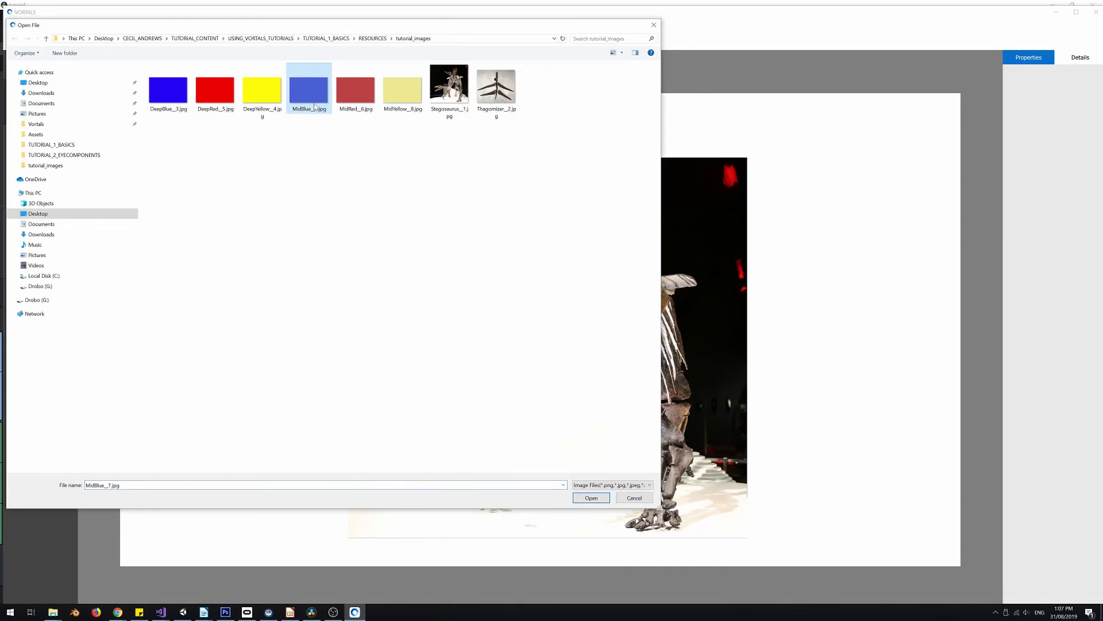
left_click(591, 499)
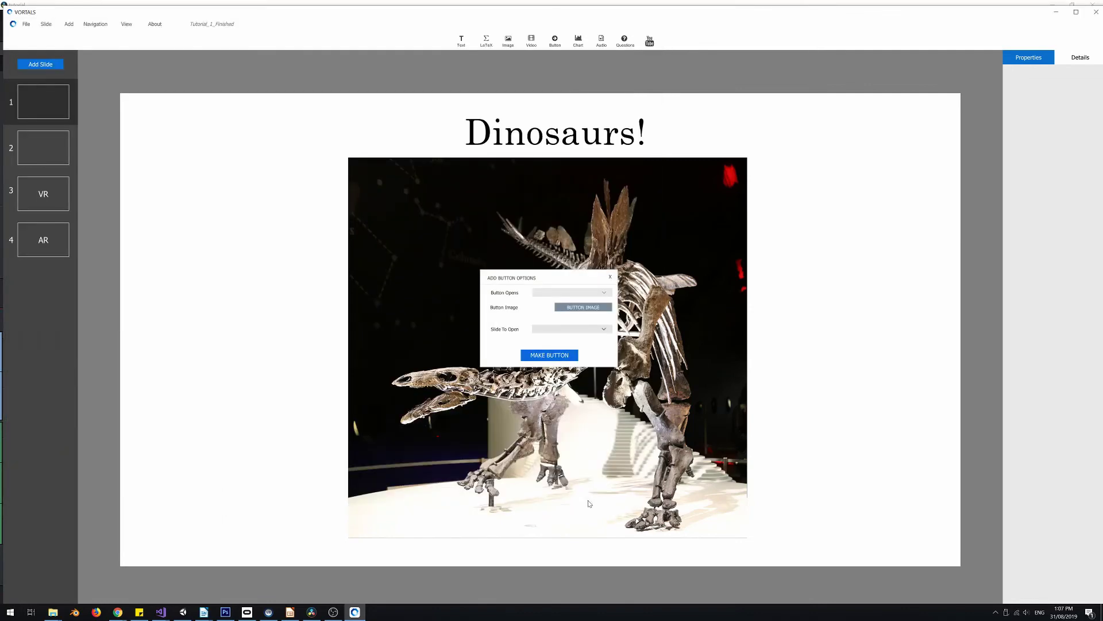
left_click(555, 331)
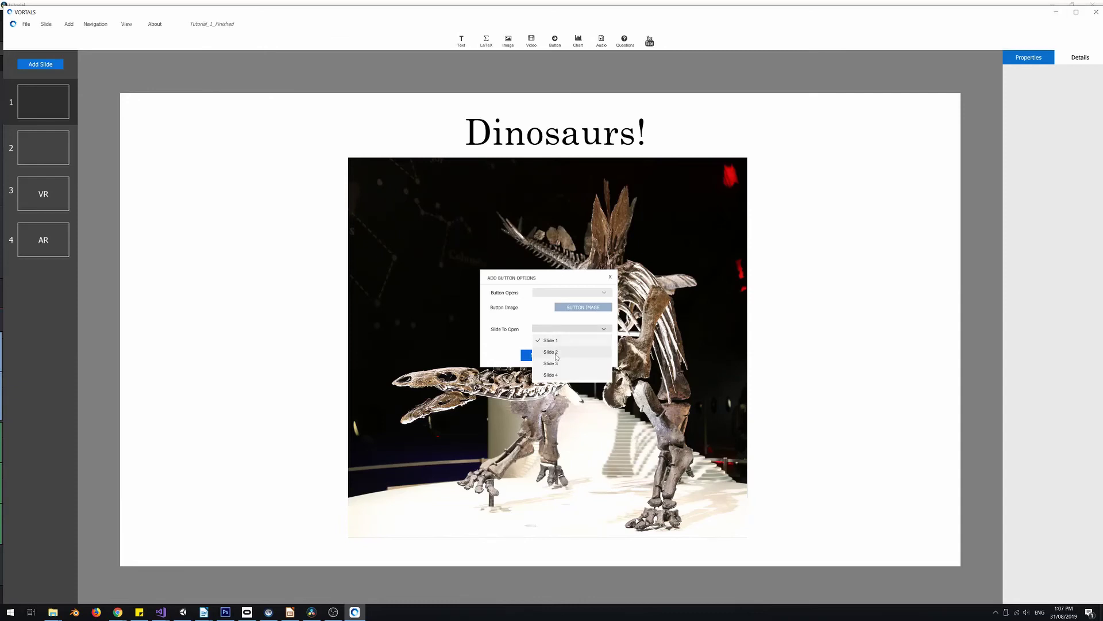
left_click(557, 356)
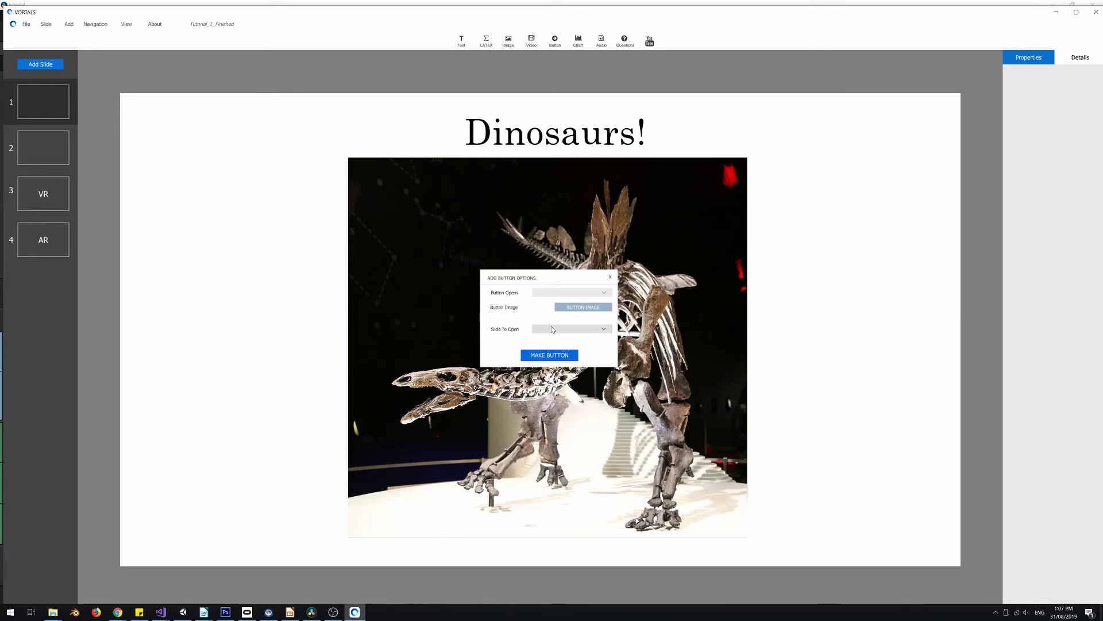
left_click(552, 329)
Step: Make the blue 0001 button and shrink it into the slide's lower-right corner
left_click(547, 351)
left_click(546, 354)
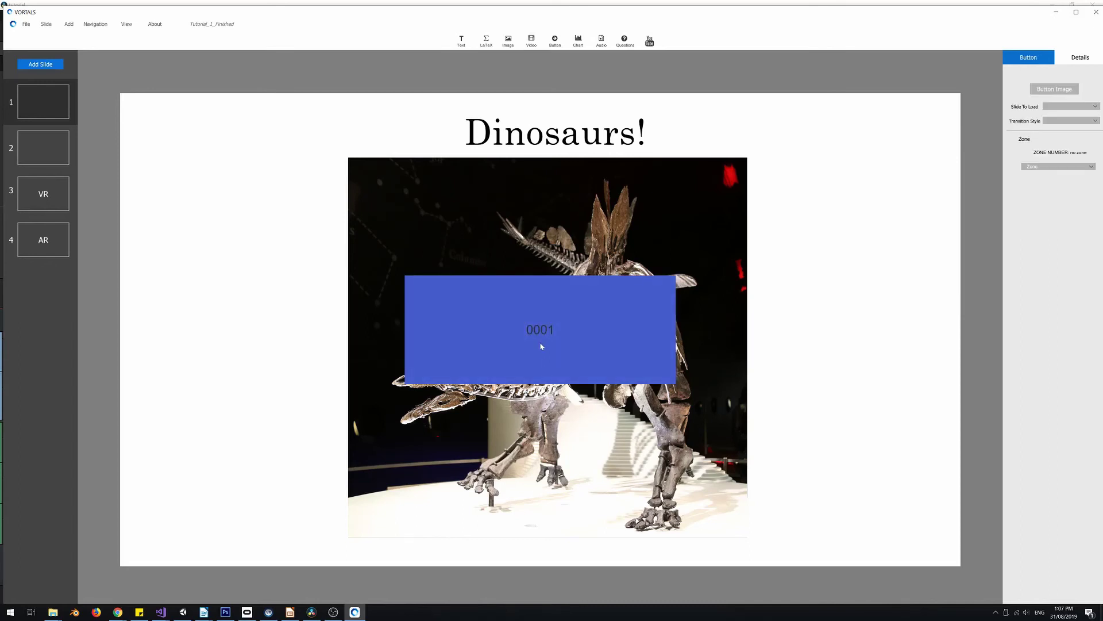
left_click(541, 346)
left_click_drag(517, 327, 796, 503)
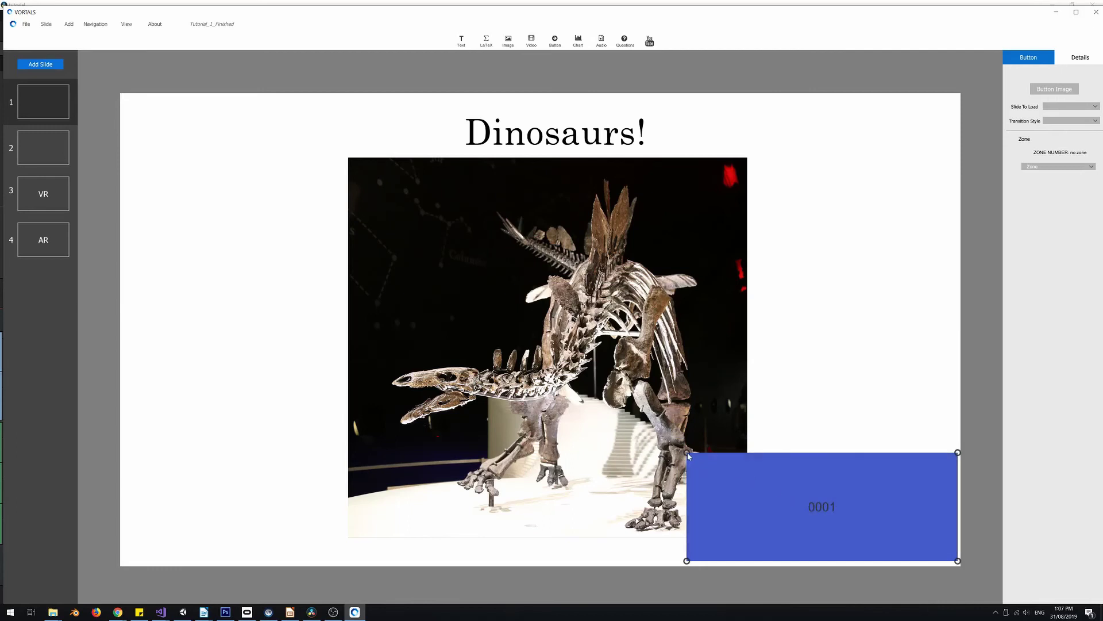
left_click_drag(687, 456, 792, 499)
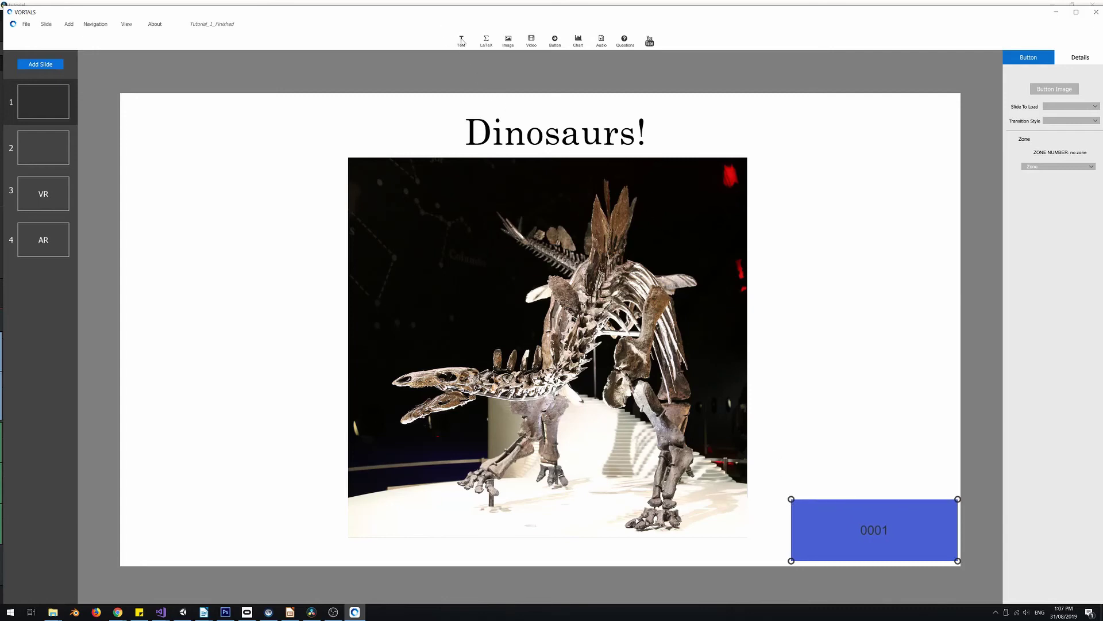
Step: Add an empty text box and size it just above the blue button
left_click(461, 41)
left_click_drag(511, 312, 761, 351)
left_click_drag(965, 420, 835, 426)
mouse_move(776, 408)
left_mouse_down()
mouse_move(798, 406)
mouse_move(782, 407)
left_mouse_up()
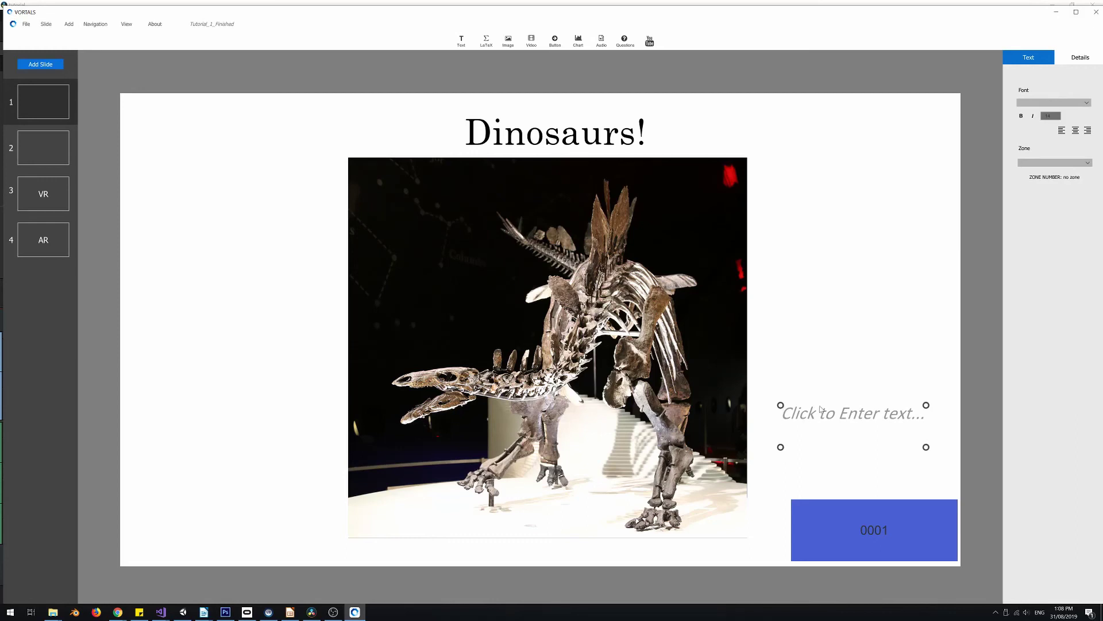
Step: Type START in the text box and make its colour white
left_click(821, 408)
type("START")
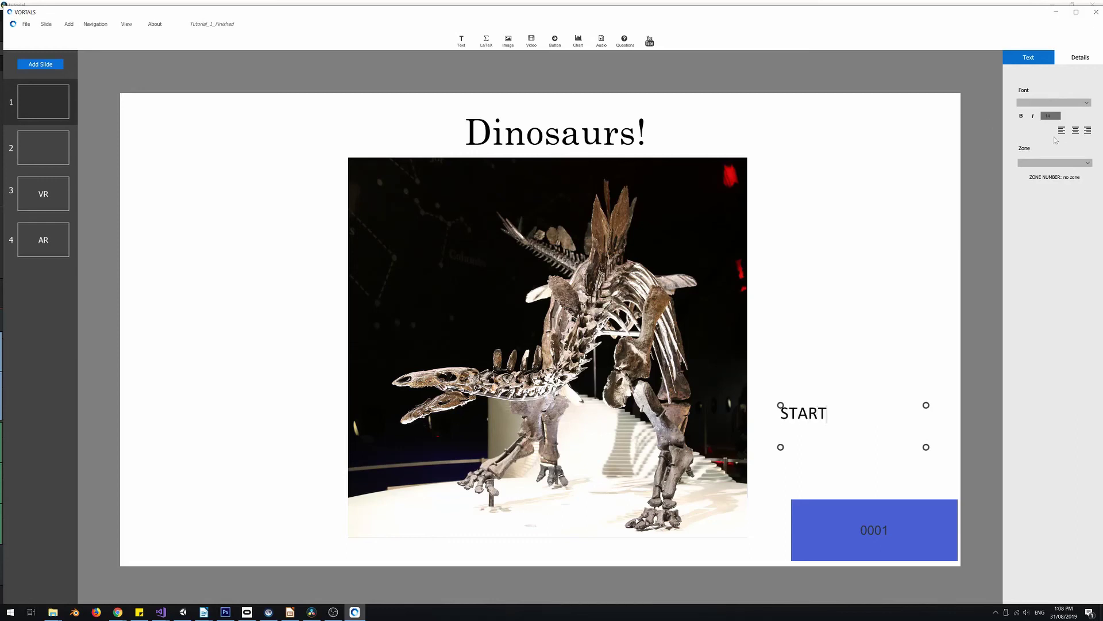
left_click(1088, 116)
left_click(919, 95)
left_click_drag(904, 96, 848, 46)
left_click(1080, 116)
left_click_drag(808, 413, 851, 540)
left_click(806, 375)
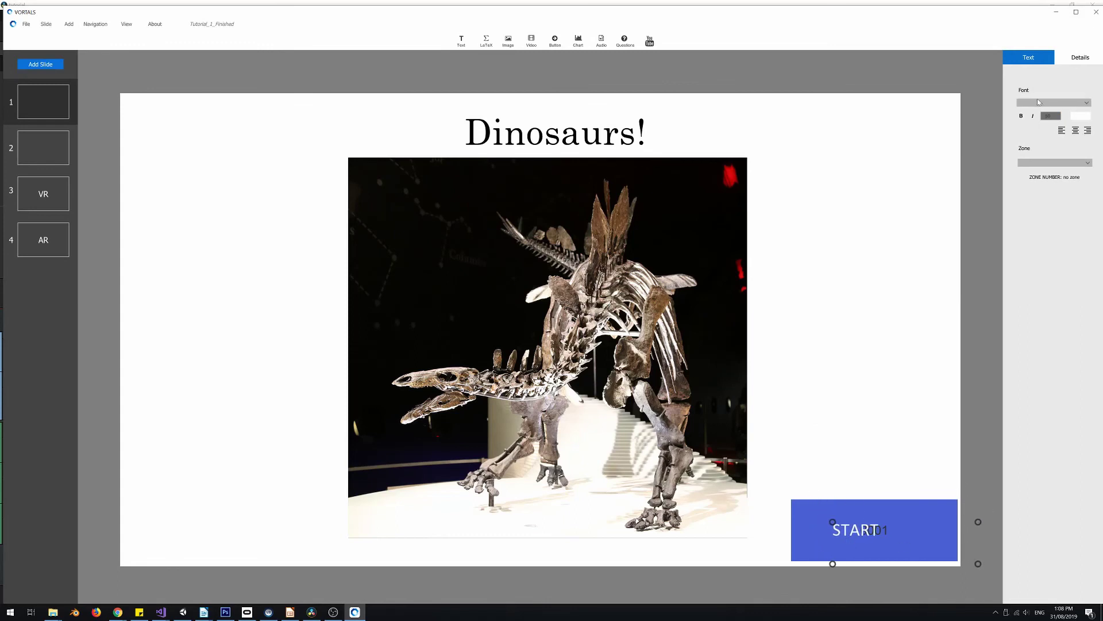
Step: Set the START font size to 100 and fit the text onto the blue button
left_click(1054, 117)
type("75")
double_click(1054, 118)
type("100")
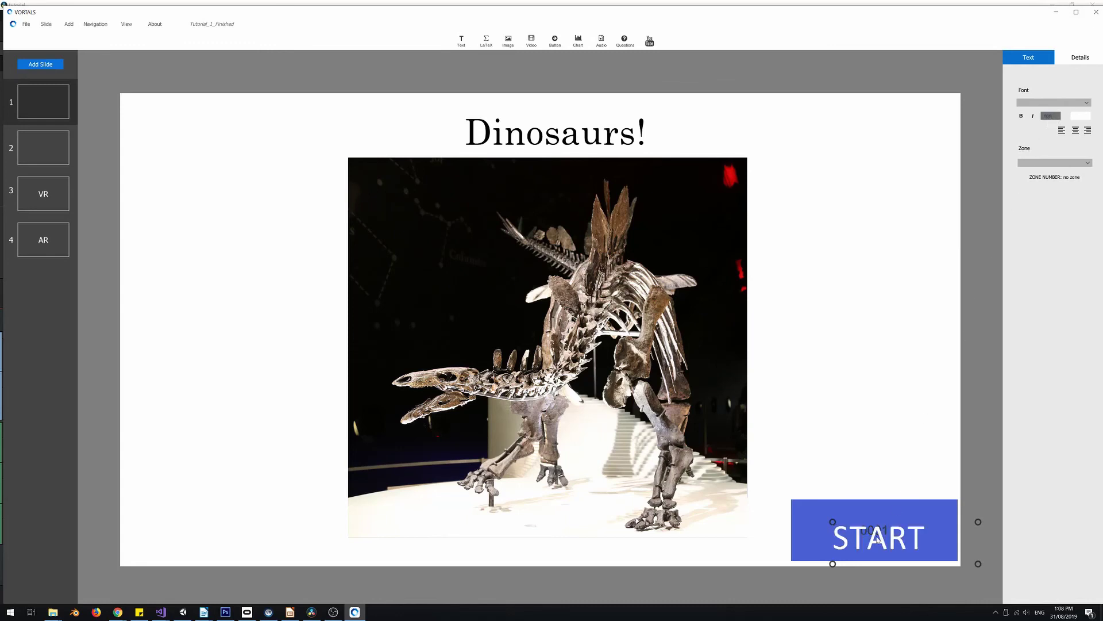
left_click_drag(876, 541, 869, 532)
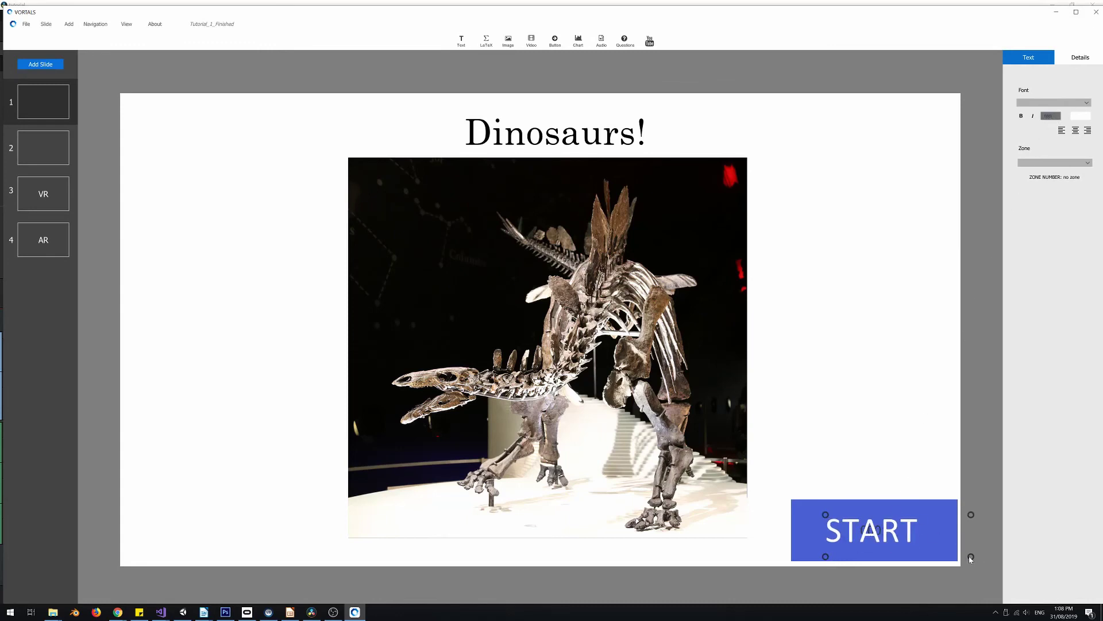
left_click_drag(971, 557, 932, 555)
Step: Preview the 3D Stegosaurus VR slide and the AR slide from the slide list
left_click(893, 406)
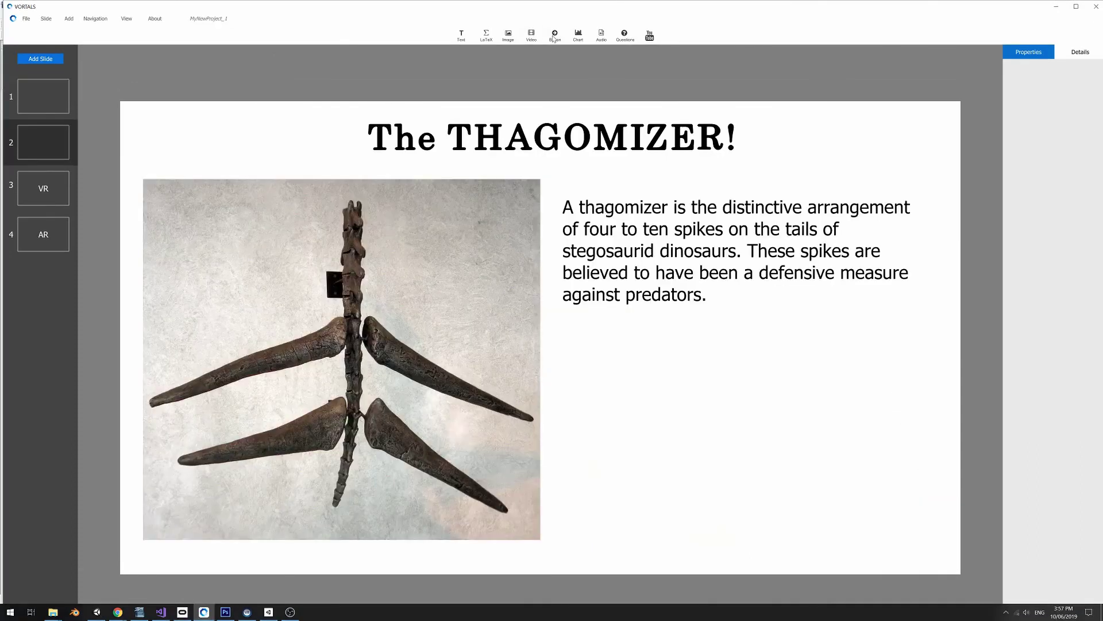
left_click(25, 198)
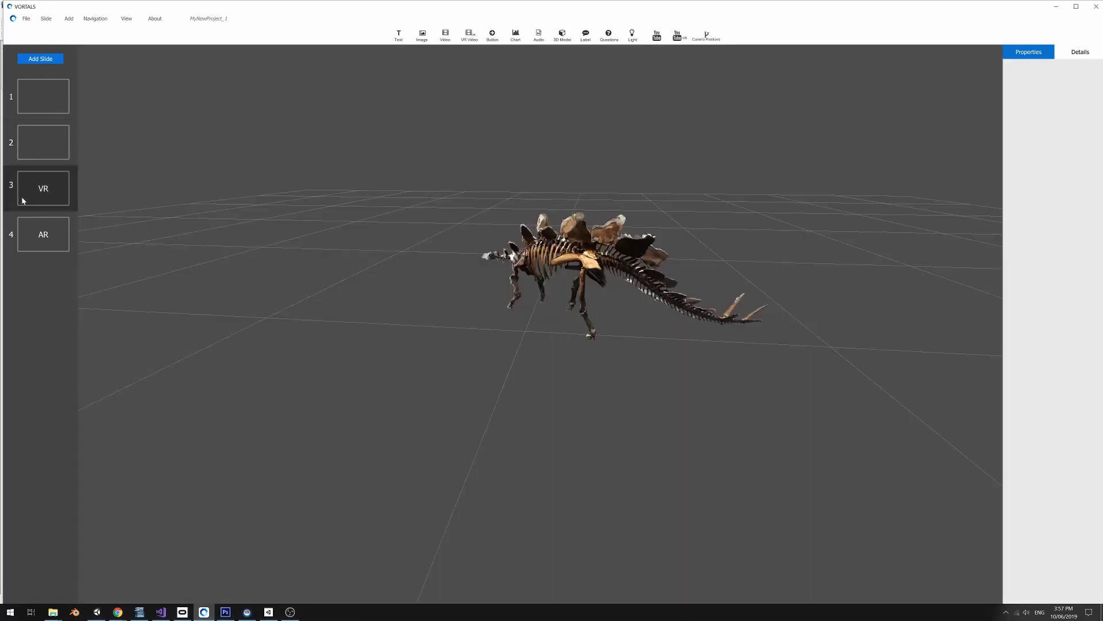
left_click(47, 236)
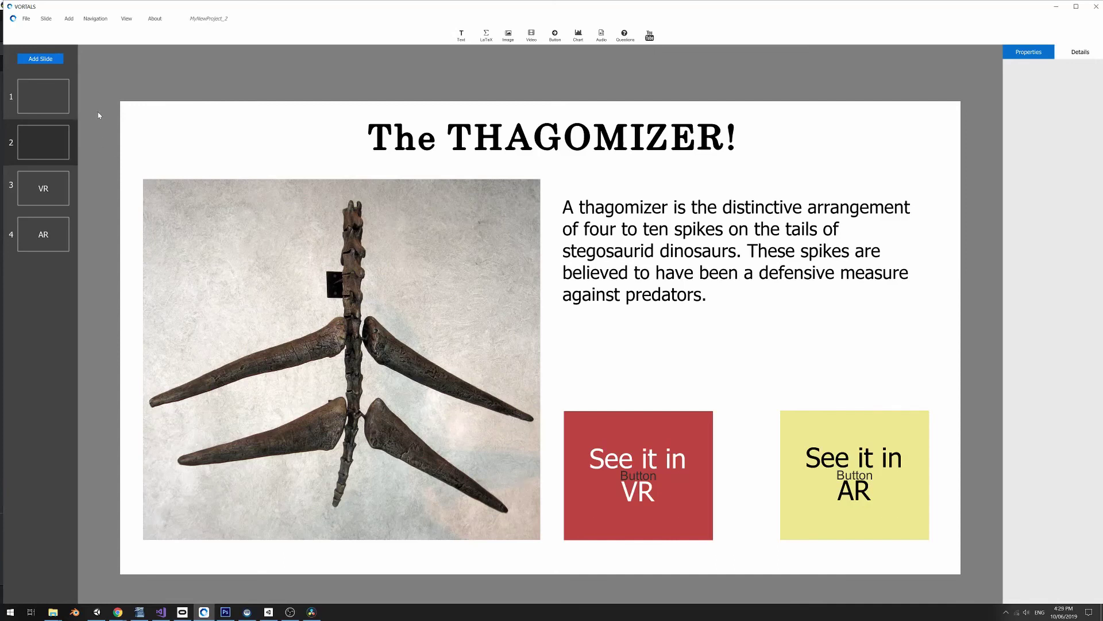
Step: Run File > Export Project and select TUTORIAL_ONE as the destination folder
left_click(26, 20)
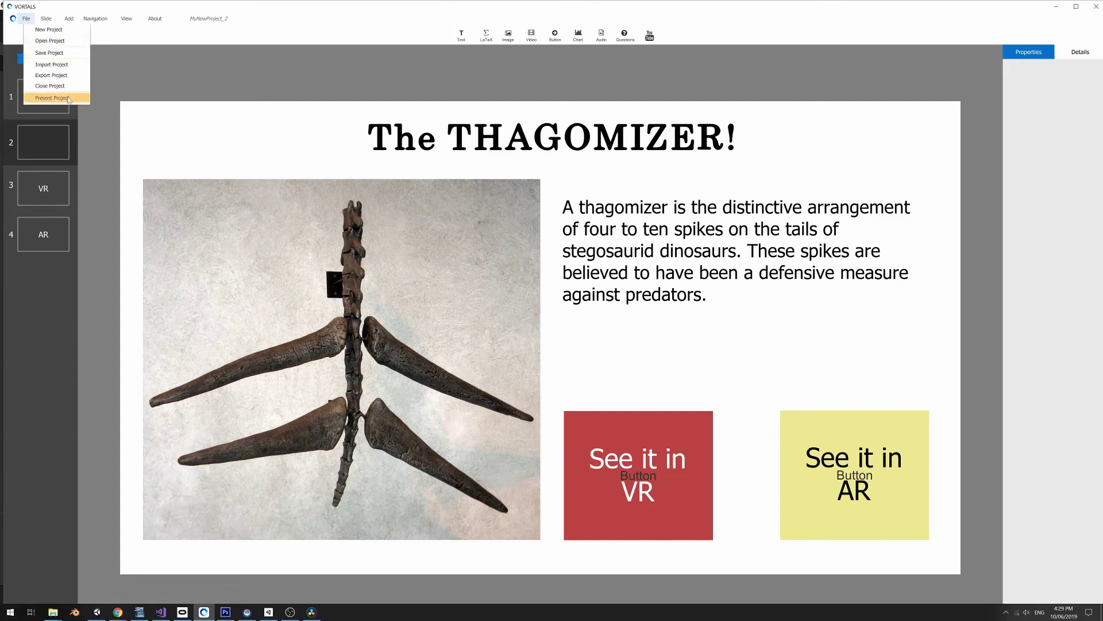
left_click(42, 78)
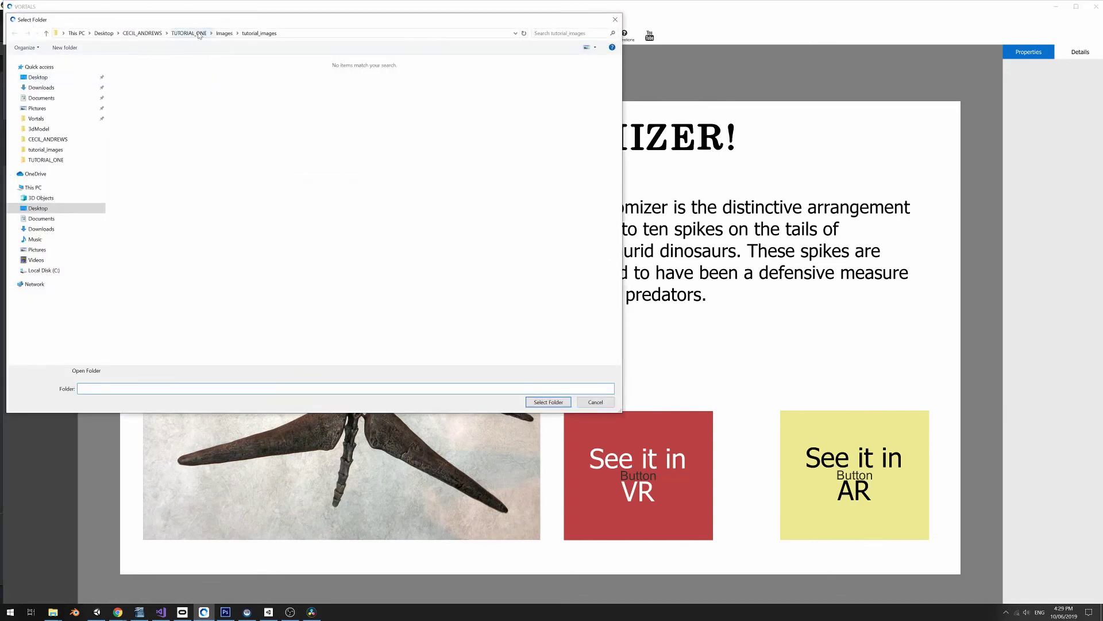
left_click(188, 33)
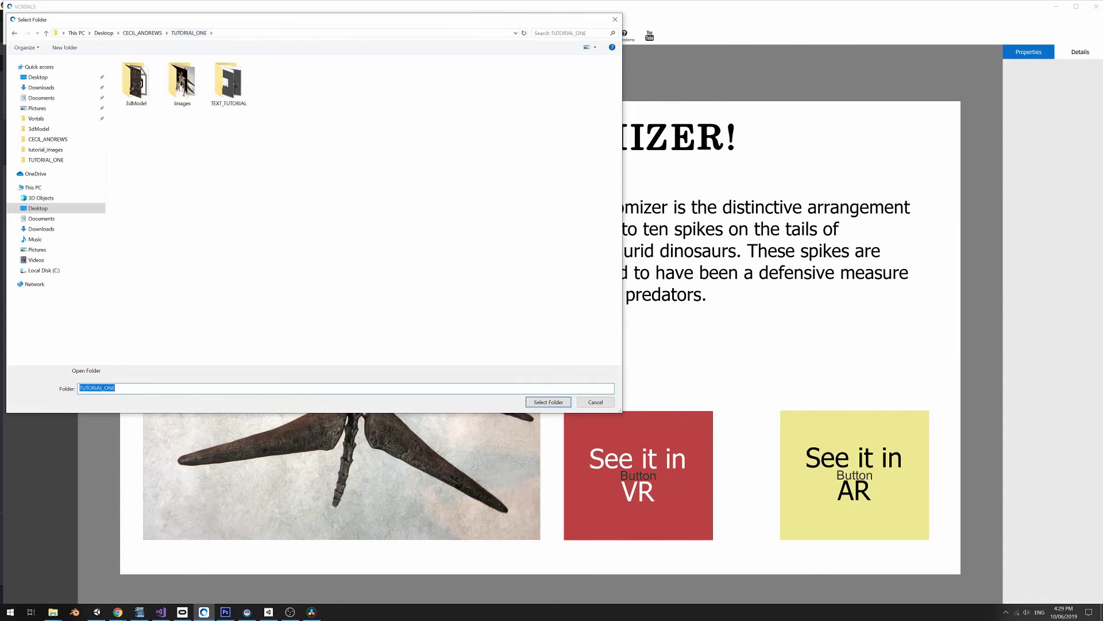
left_click(540, 402)
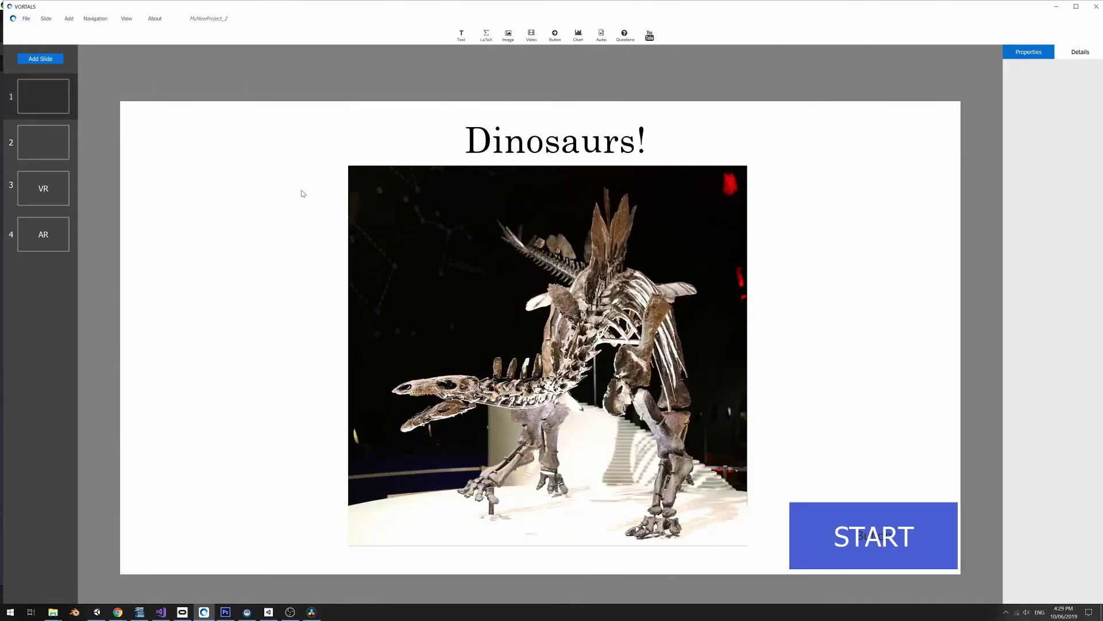